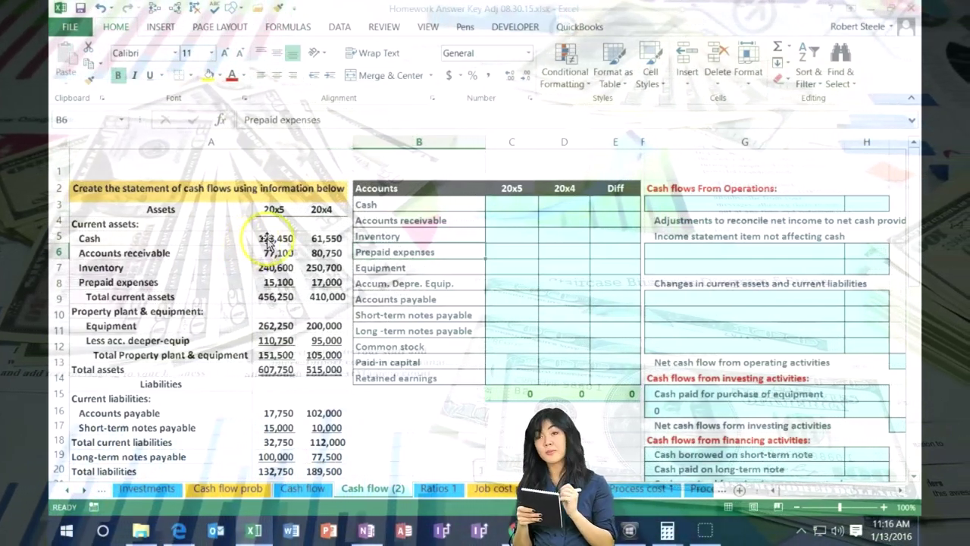
Enter the 20x5 current asset balances: Cash 123,450, Accounts receivable 77,100, Inventory 240,600 and Prepaid expenses 15,100, and check their sum.
click(495, 205)
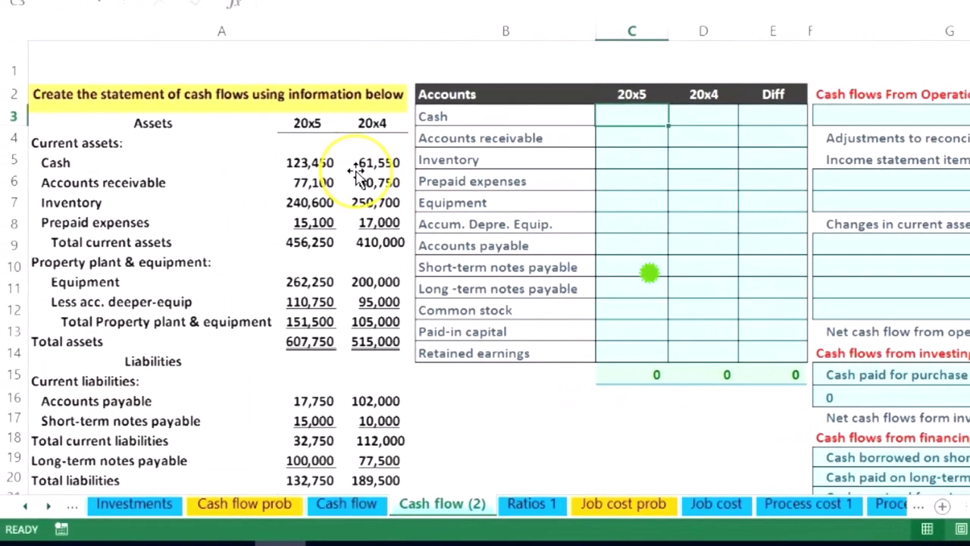
text(123,450)
key(Return)
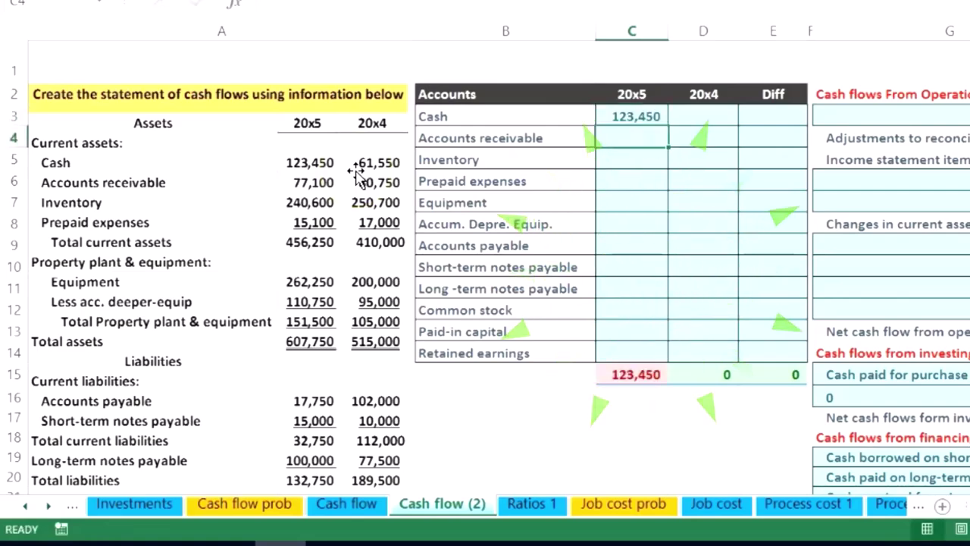
text(77100)
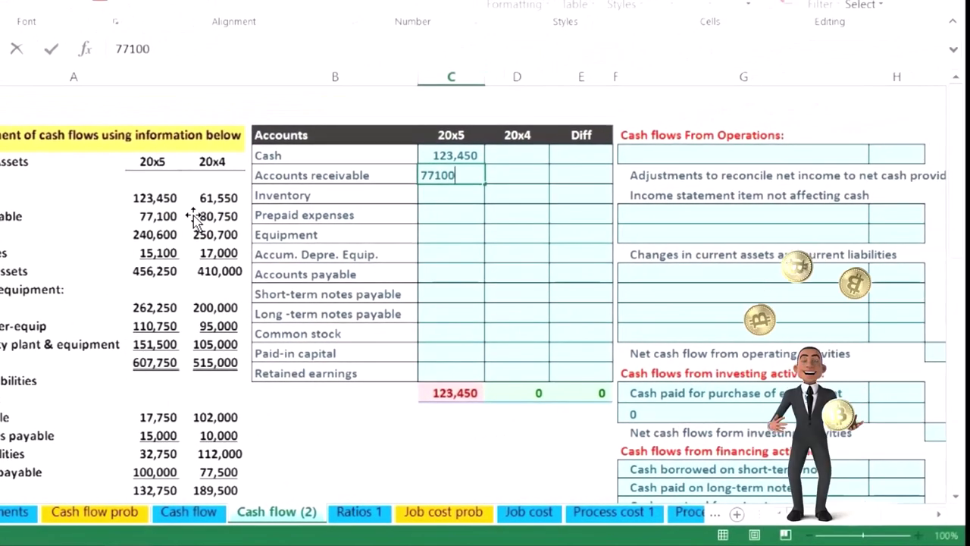
key(Return)
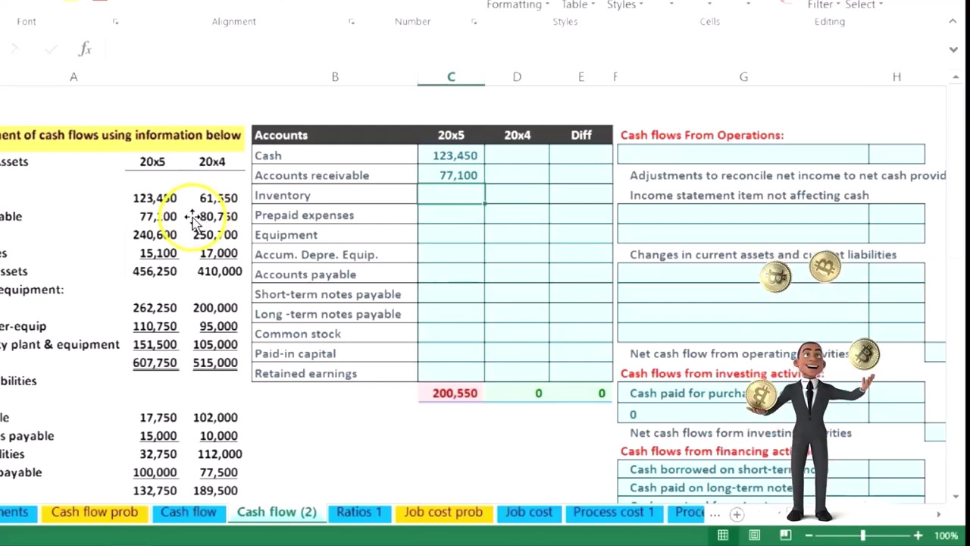
text(240,600)
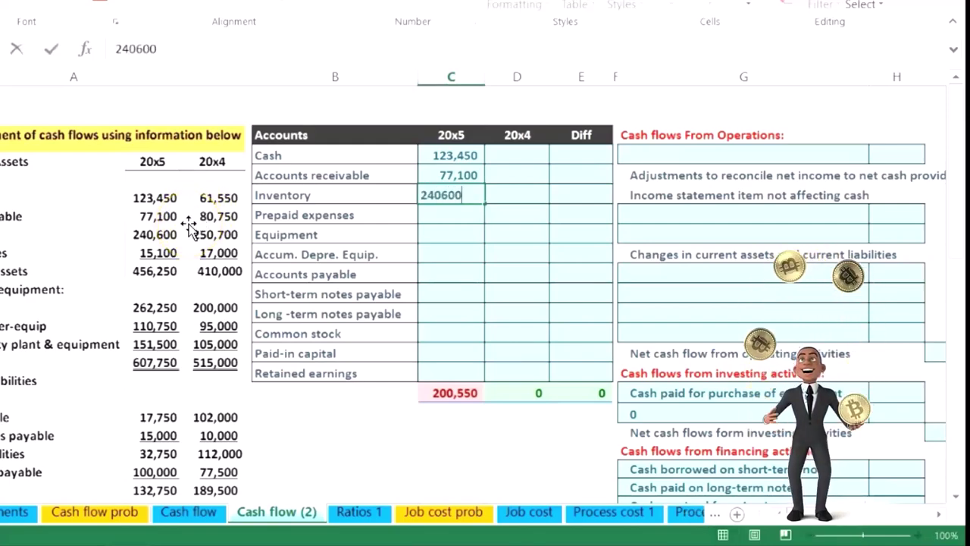
key(Return)
text(15100)
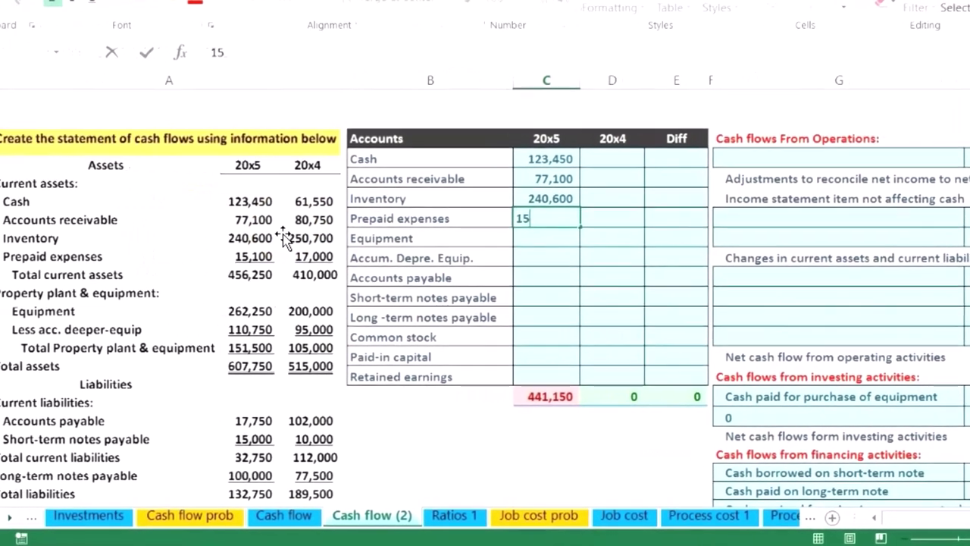
key(Return)
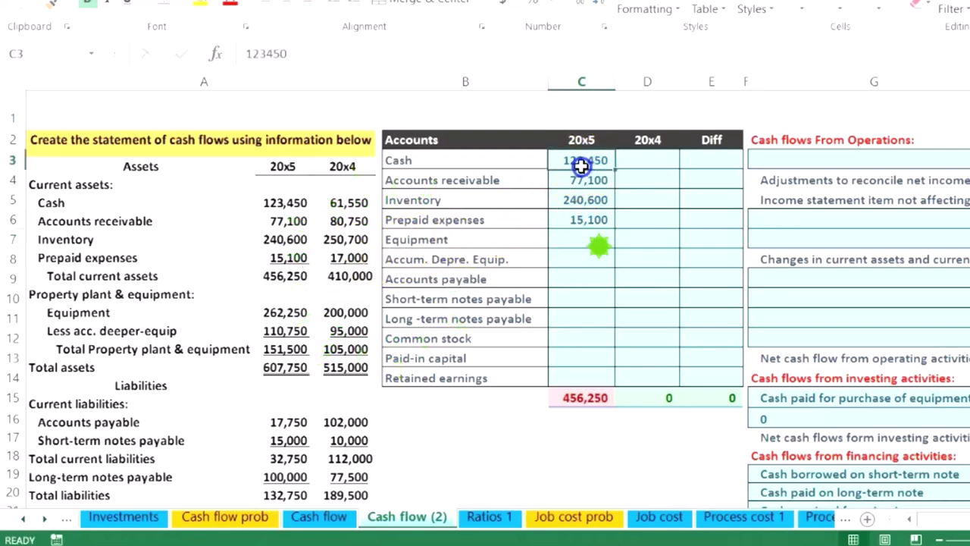
drag(582, 160, 585, 218)
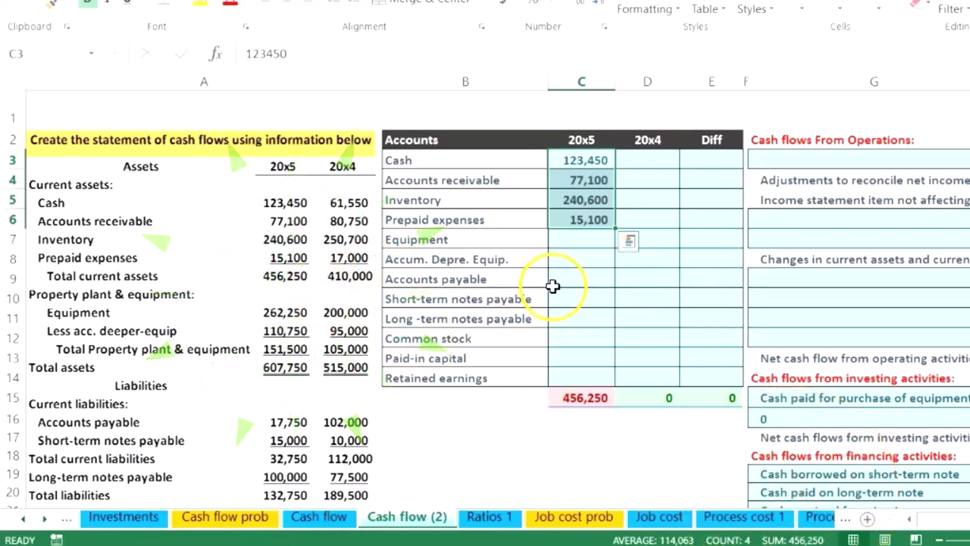
Enter the 20x5 balances for Equipment, 262,250, and Accum. Depre. Equip., 110,750, and check the sum of the asset entries.
click(582, 241)
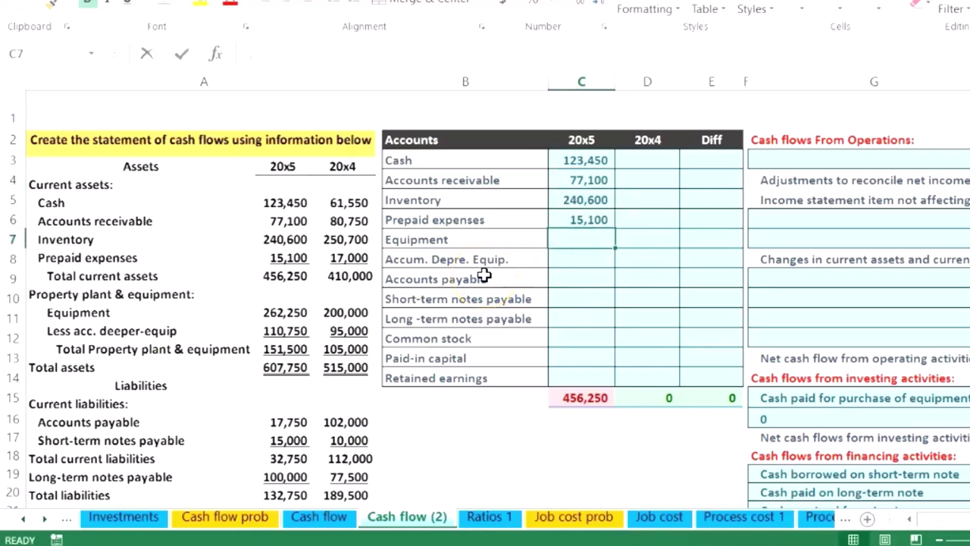
text(262,250)
key(Return)
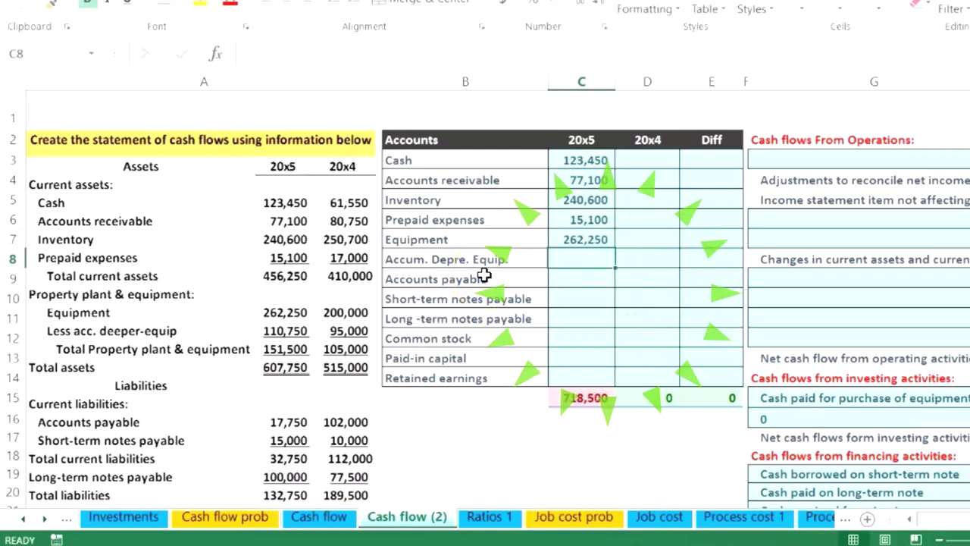
text(110750)
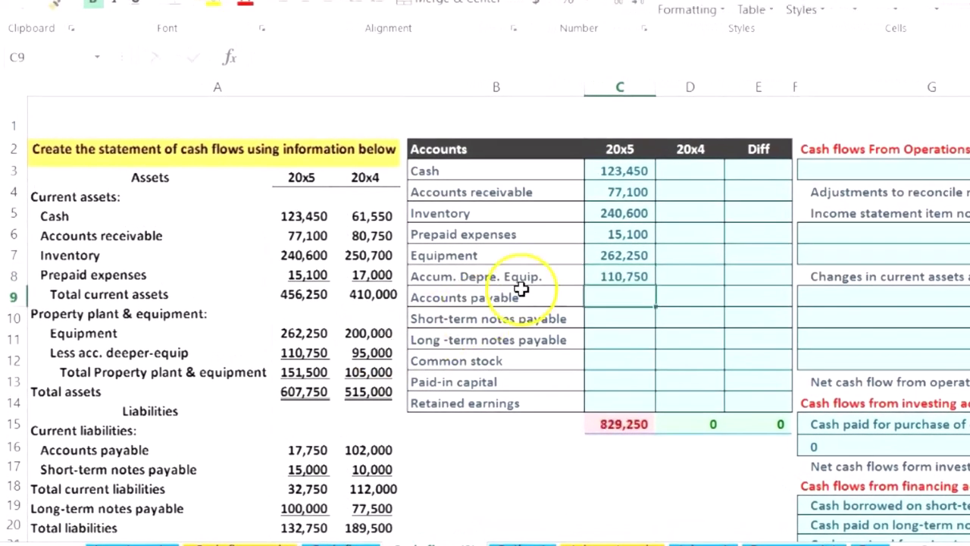
drag(619, 273, 619, 274)
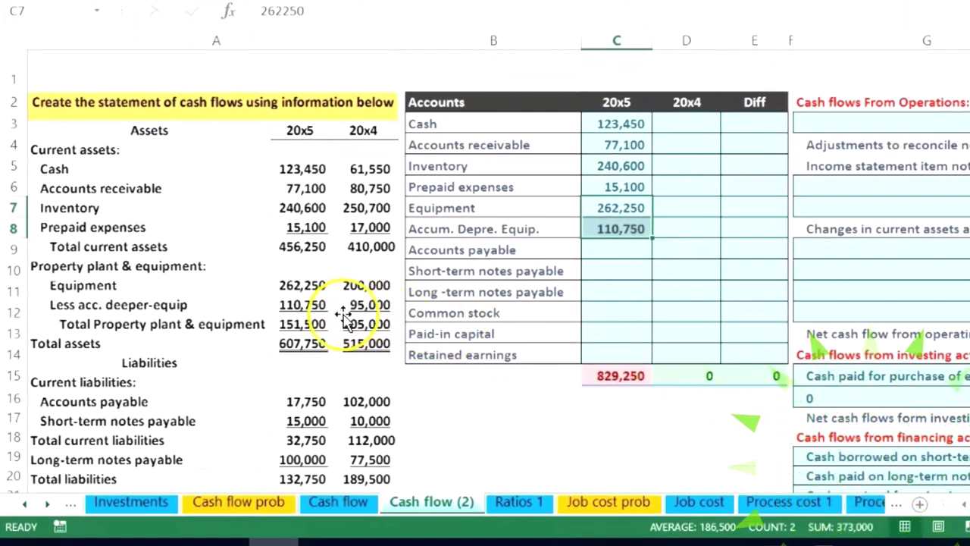
drag(602, 126, 601, 220)
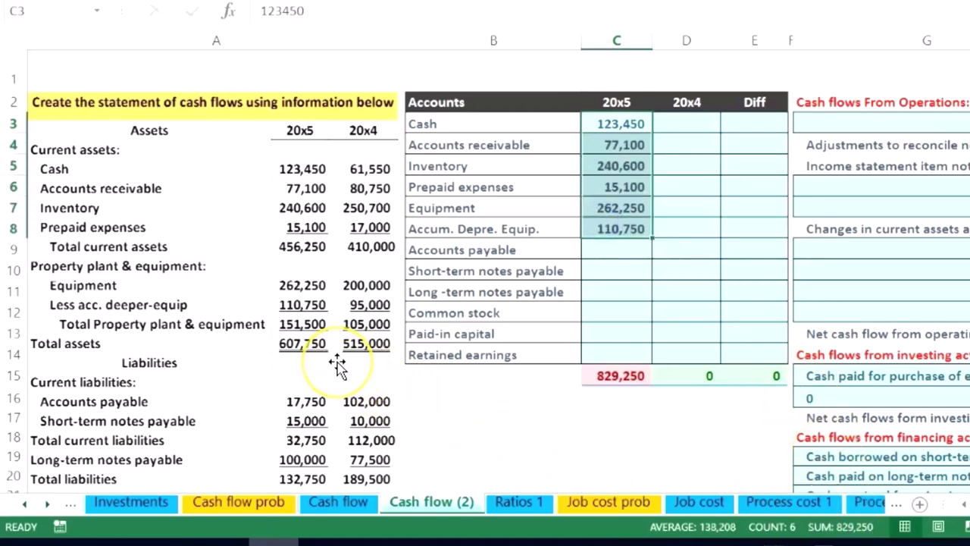
click(429, 228)
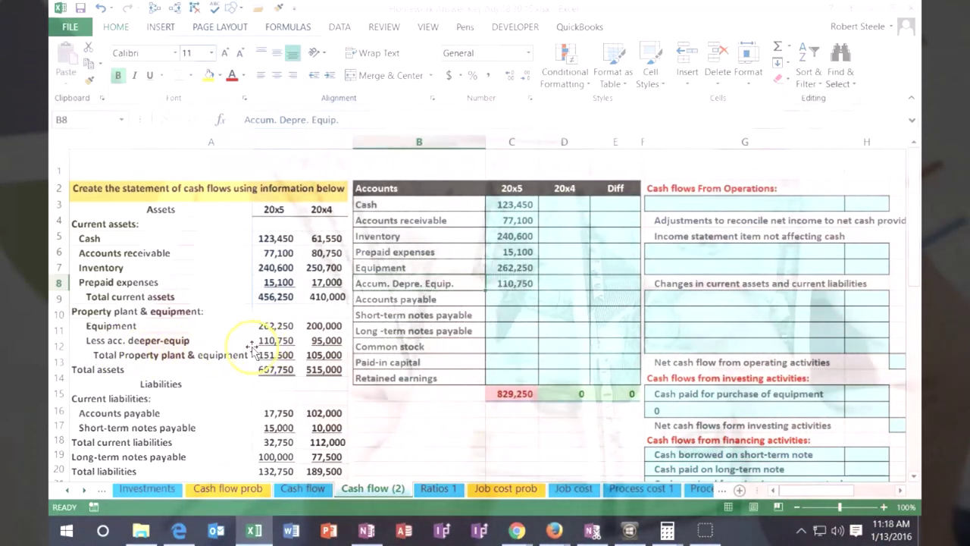
Change the 20x5 accumulated depreciation balance to the negative value -110750.
click(495, 284)
text(110750)
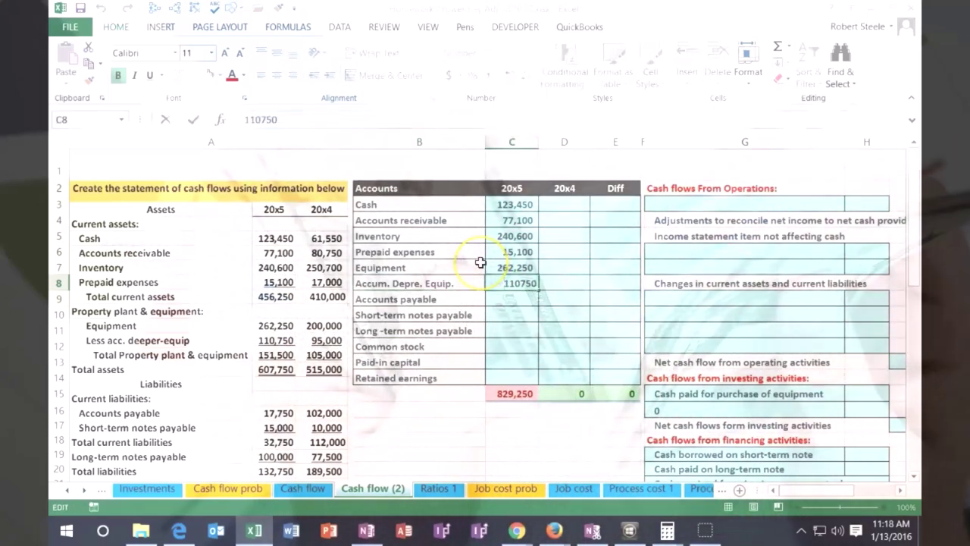
key(Home)
text(-)
key(Return)
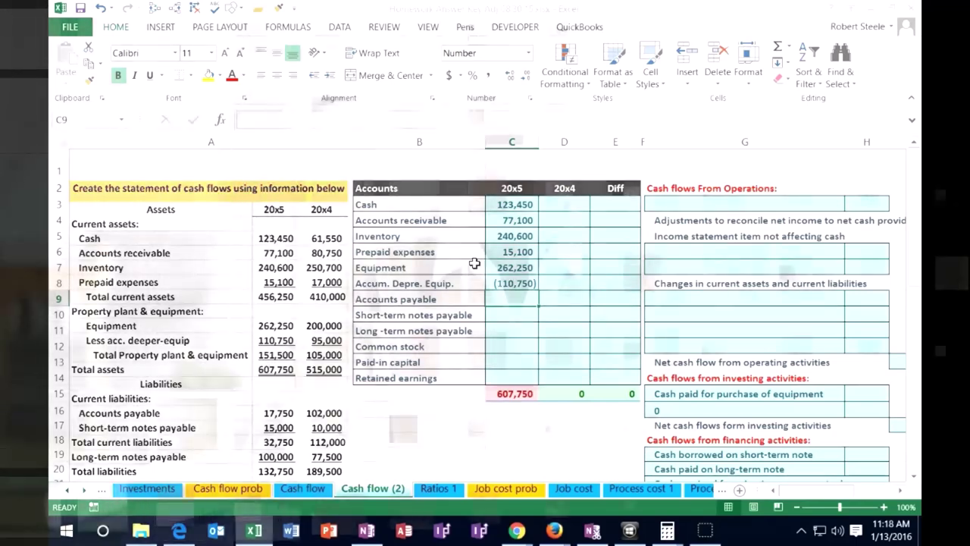
Enter the 20x5 balances for Accounts payable as -17750 and Short-term notes payable as -15000.
scroll(448, 278, down, 2)
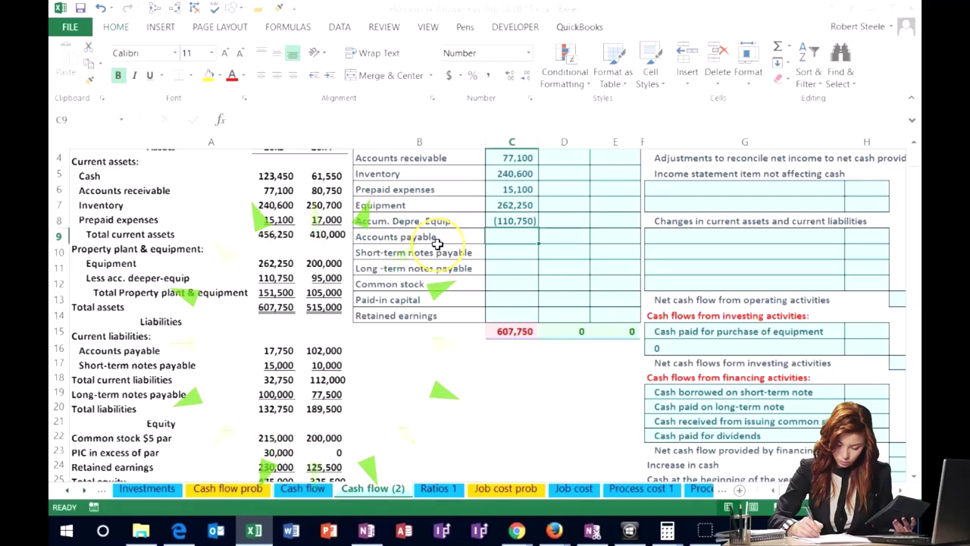
text(=17750)
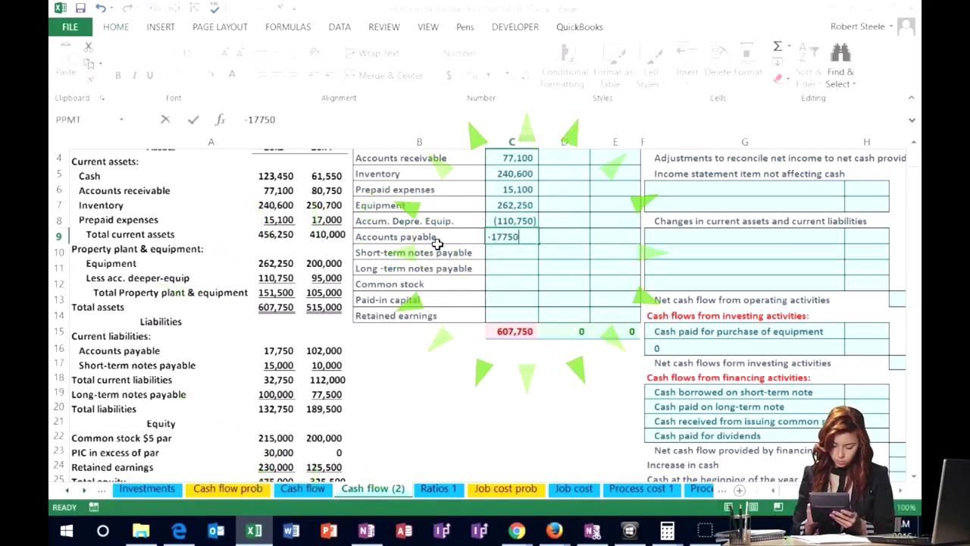
key(Return)
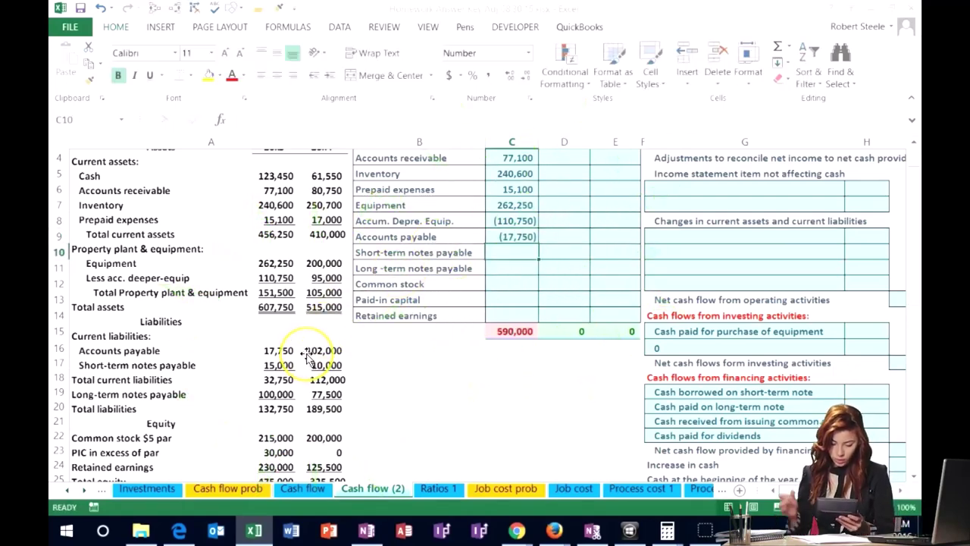
text(-1500)
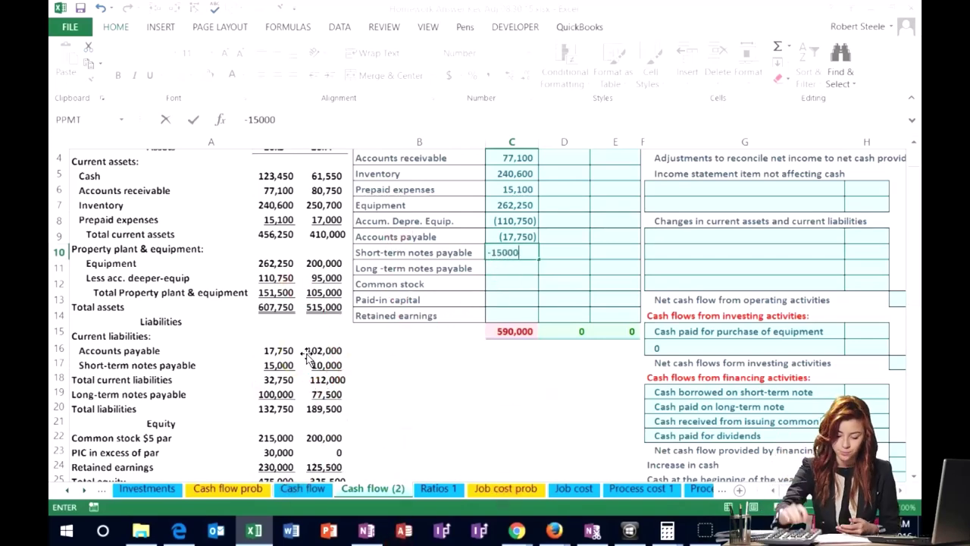
text(0)
key(Return)
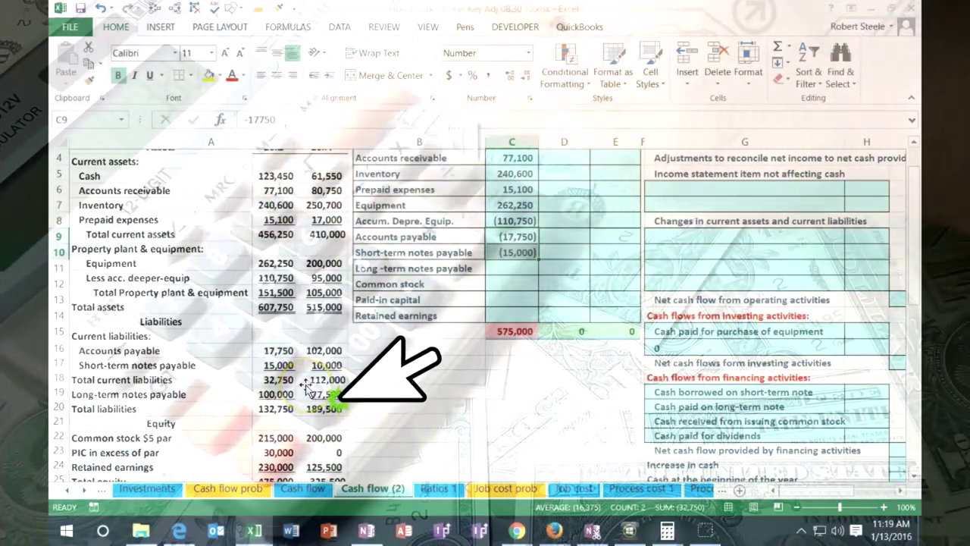
Enter -100000 as the 20x5 Long-term notes payable balance and check the sum of the three liability entries.
click(500, 269)
text(-)
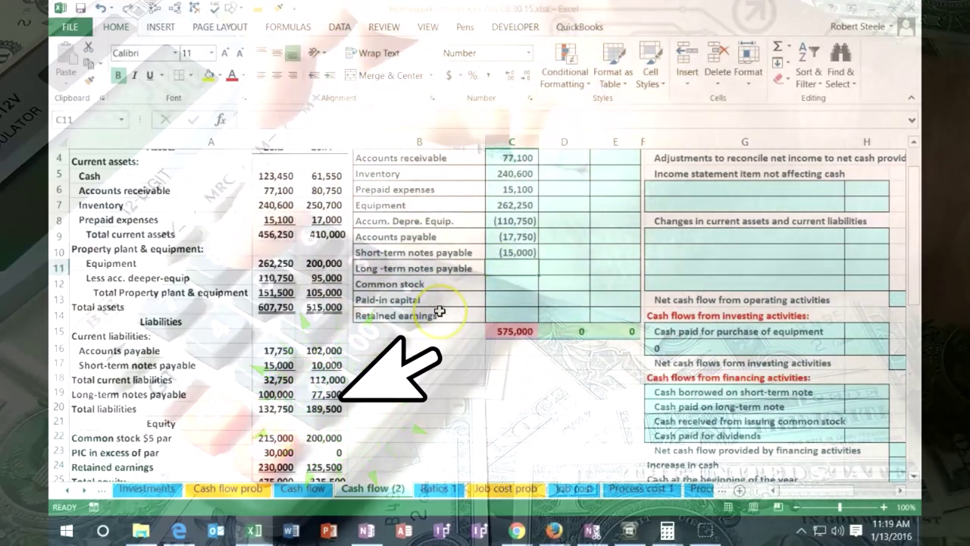
text(100000)
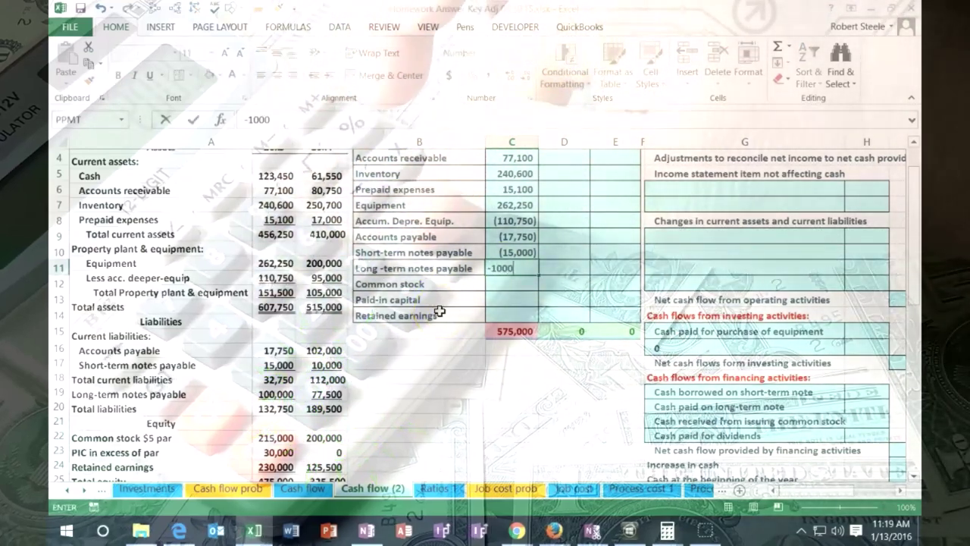
key(Return)
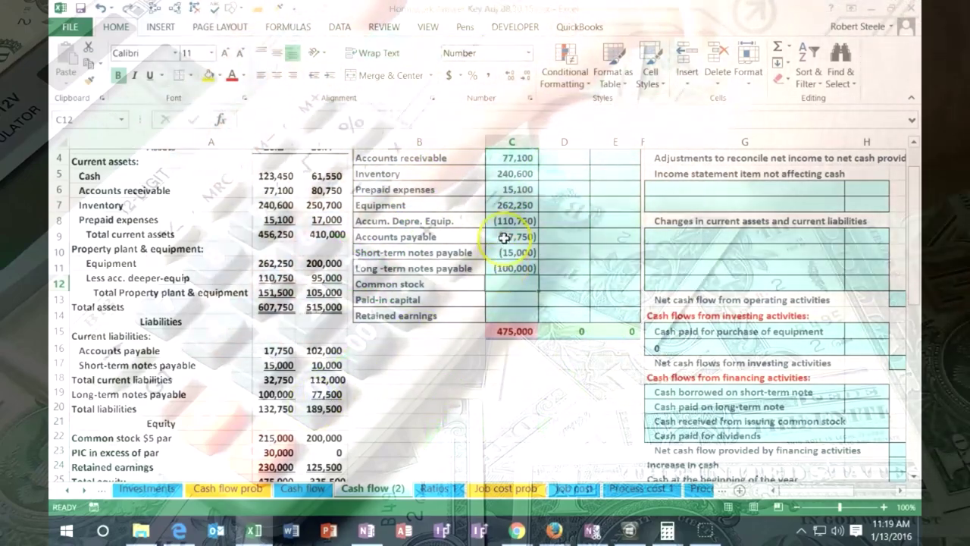
drag(505, 235, 512, 261)
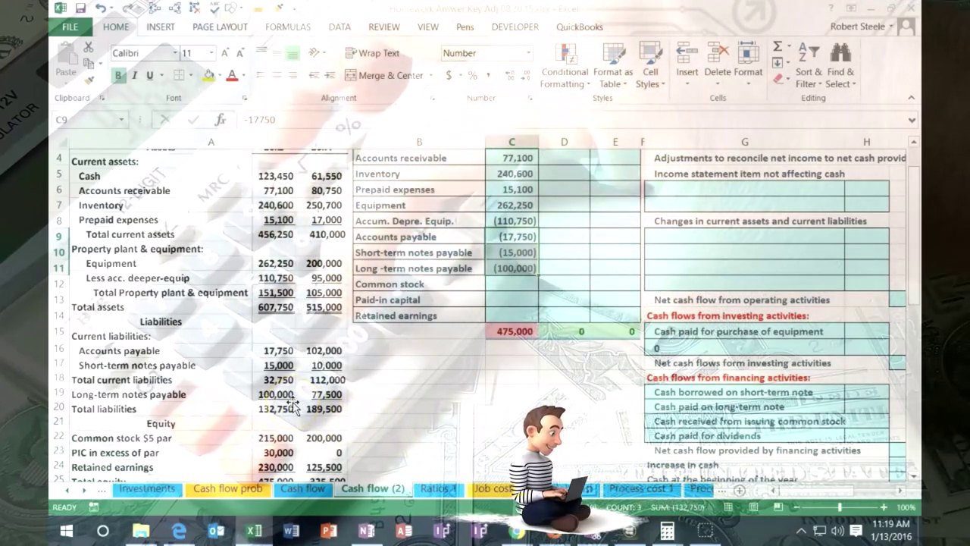
Enter the 20x5 balances for Common stock as -215000 and Paid-in capital as -30000.
scroll(294, 407, down, 1)
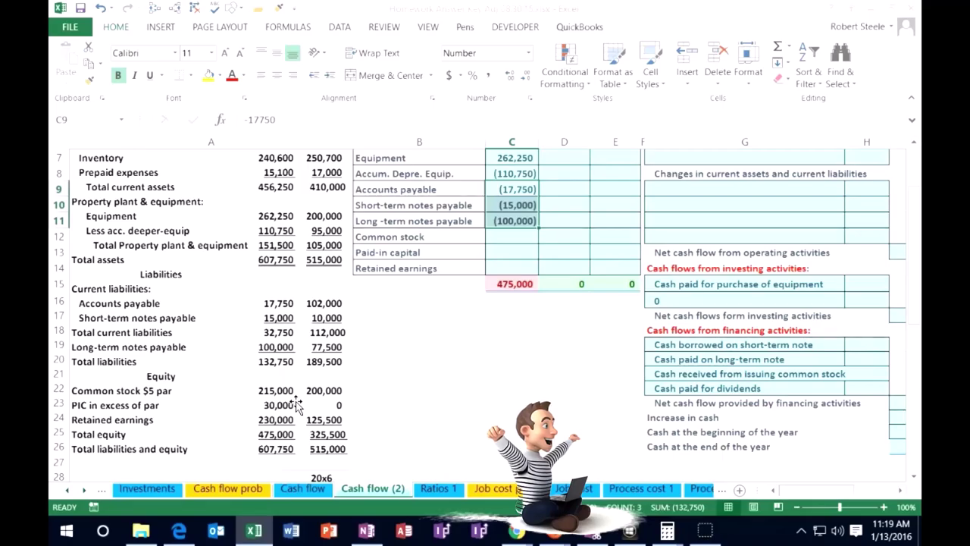
click(489, 238)
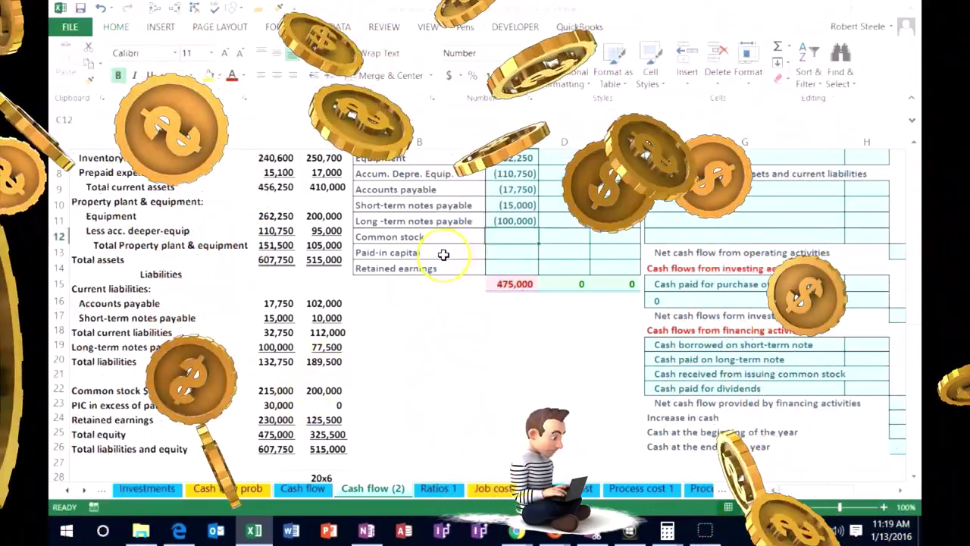
text(=)
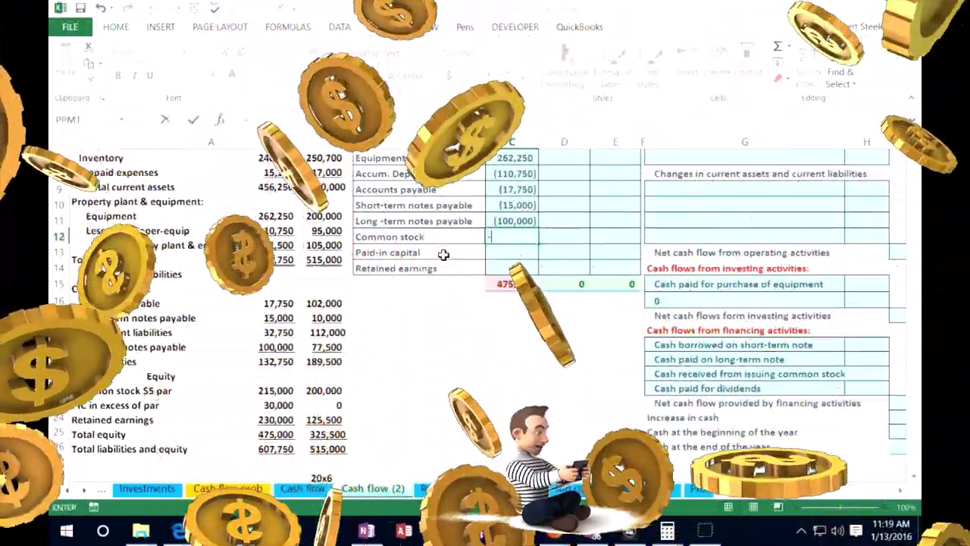
text(-21)
click(276, 390)
key(Return)
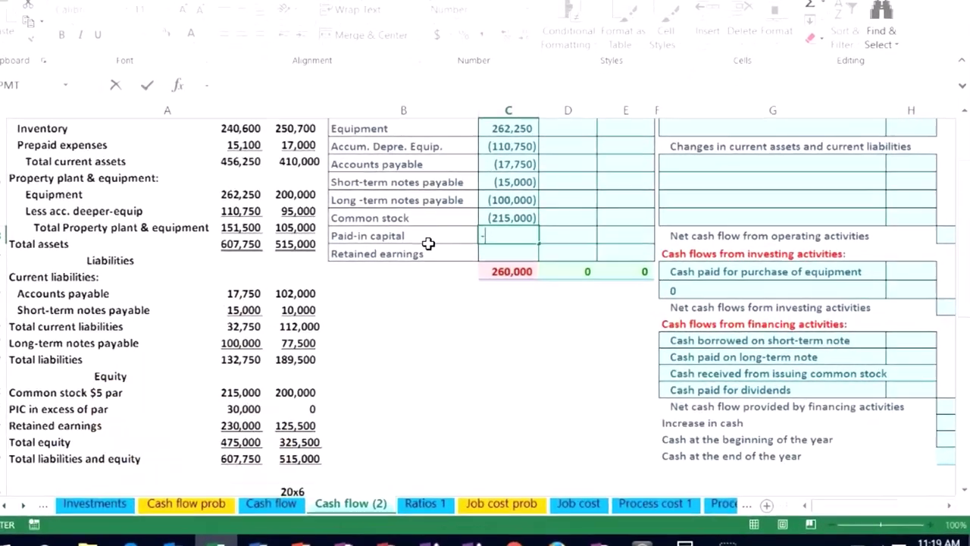
text(-30000)
key(ctrl+Return)
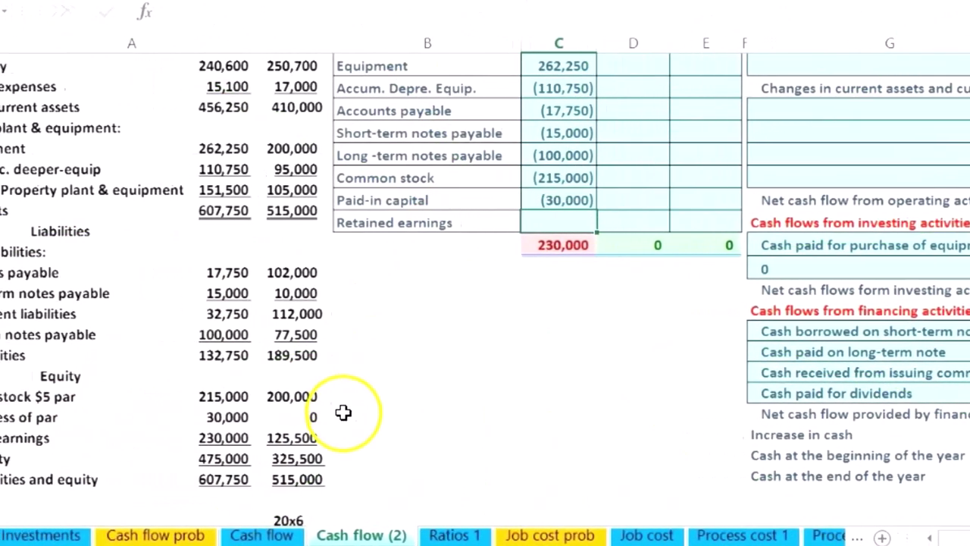
Enter -230000 as the 20x5 Retained earnings balance and check the column total in C15.
text(-230)
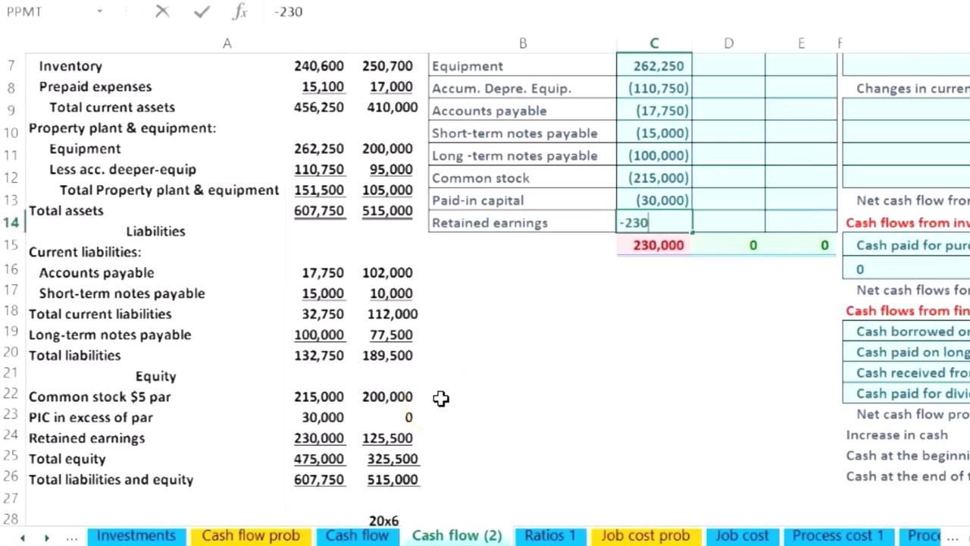
text(000)
key(Return)
click(614, 250)
scroll(635, 249, up, 1)
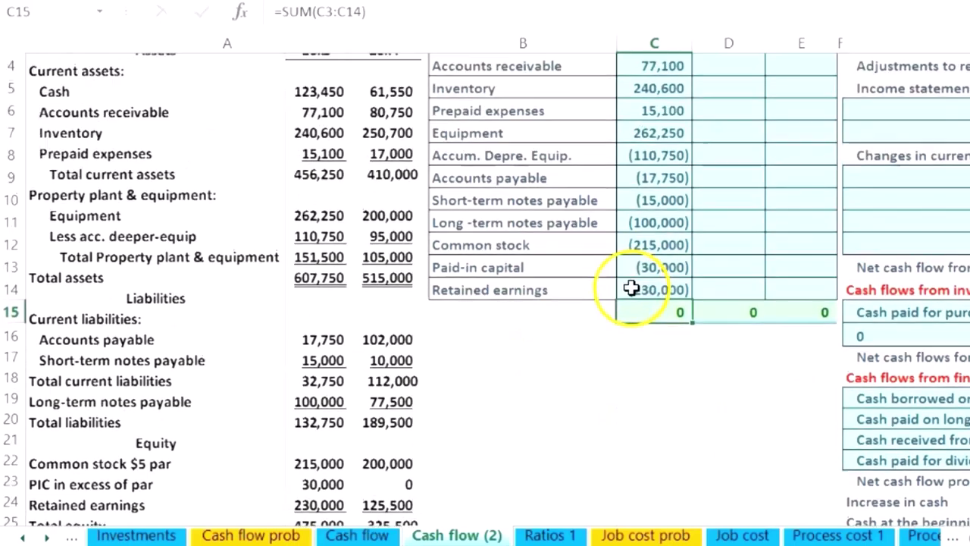
key(Return)
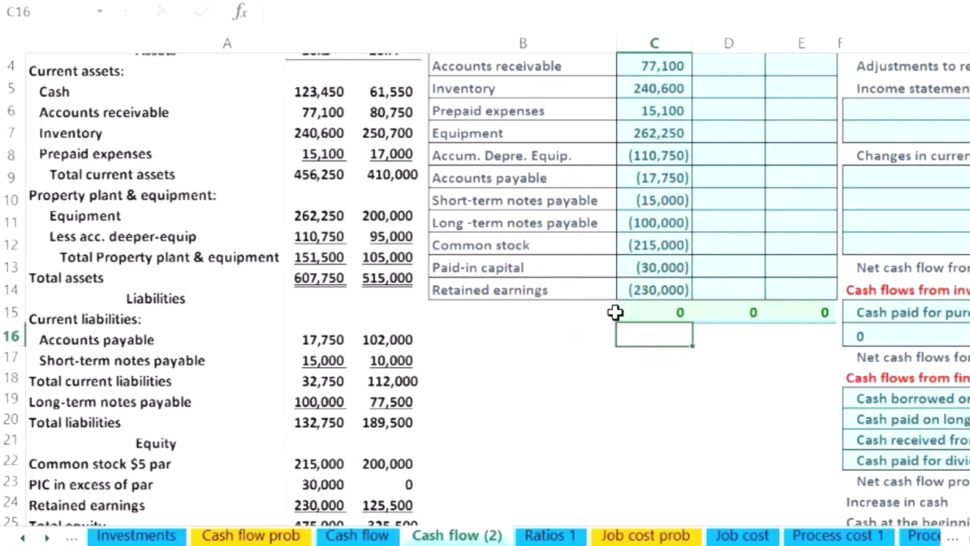
Enter the 20x4 balances for Cash 61550, Accounts receivable 80750, Inventory 250700 and Prepaid expenses 17000, and check their sum.
scroll(614, 312, up, 1)
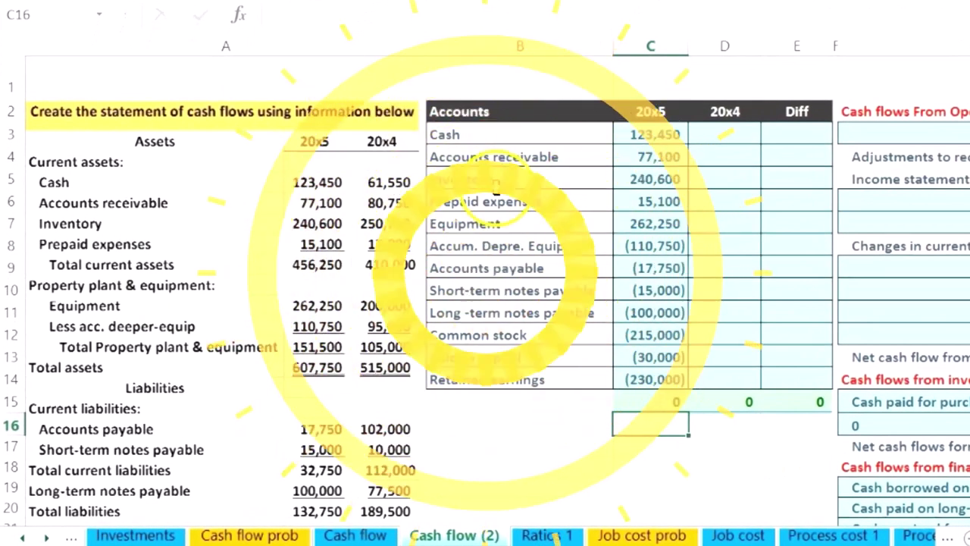
click(715, 139)
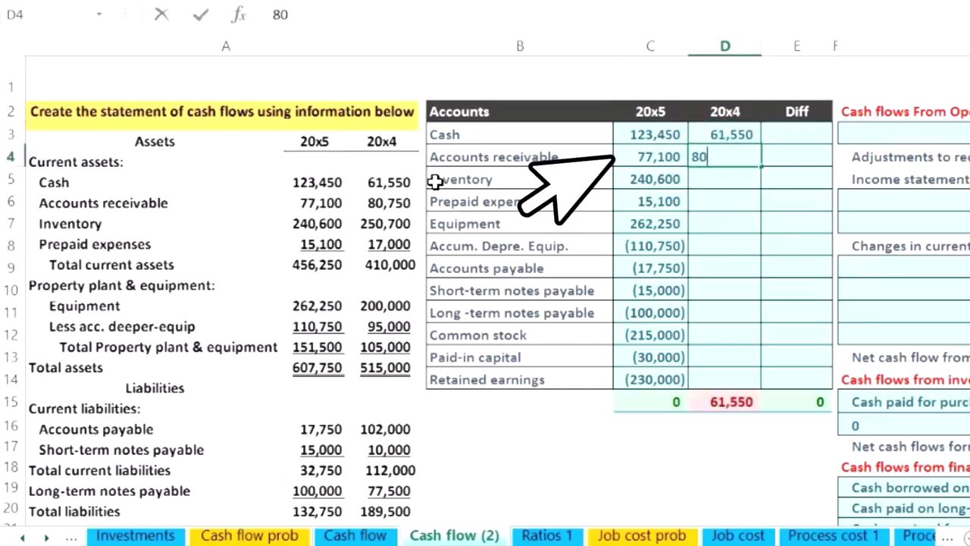
text(07000)
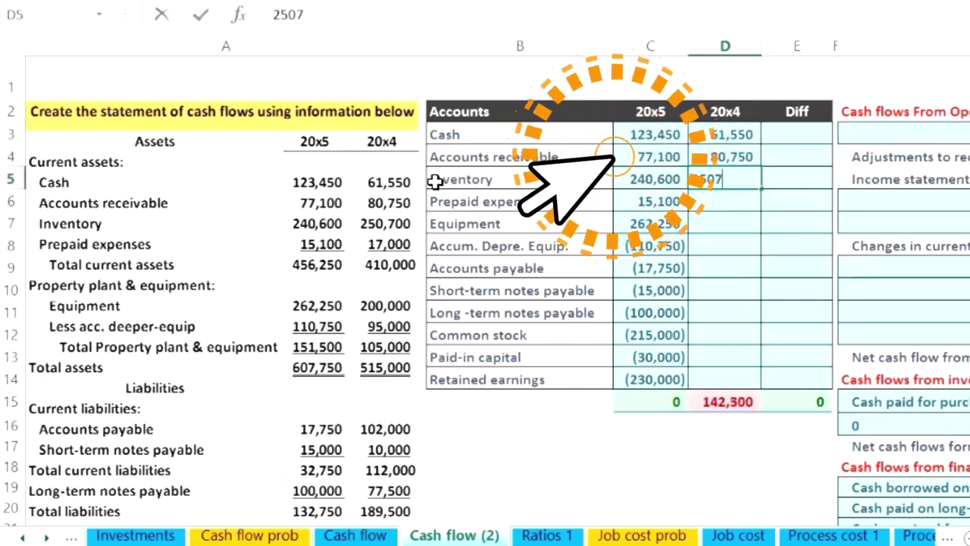
key(Return)
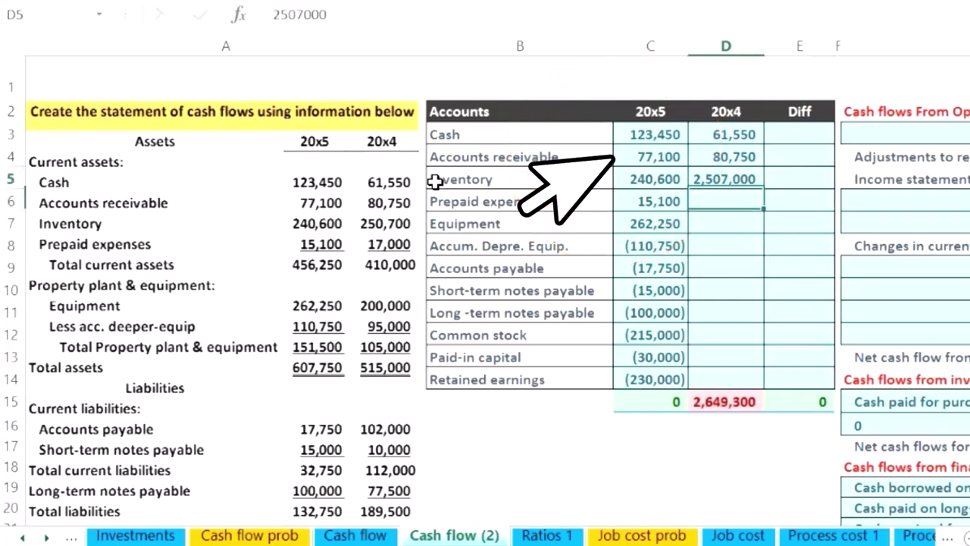
text(250700)
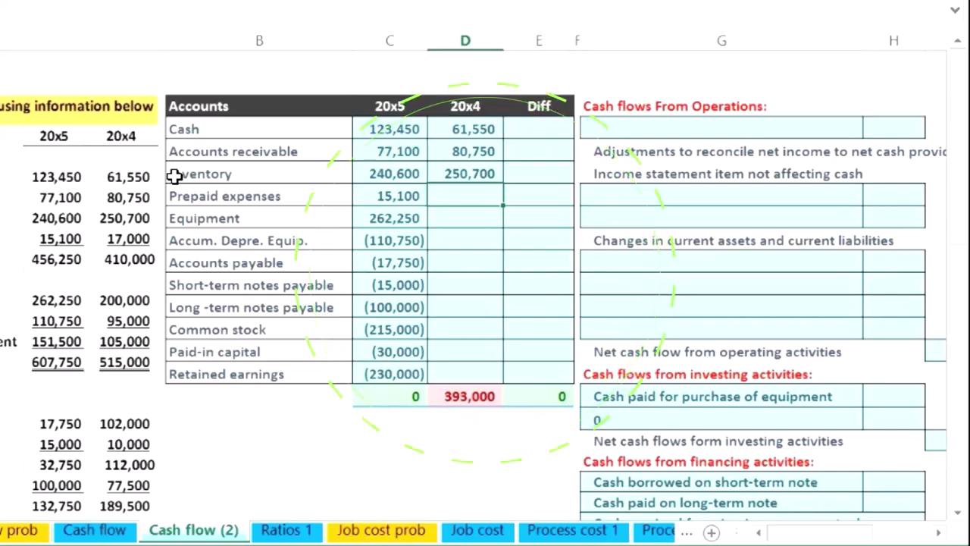
key(Return)
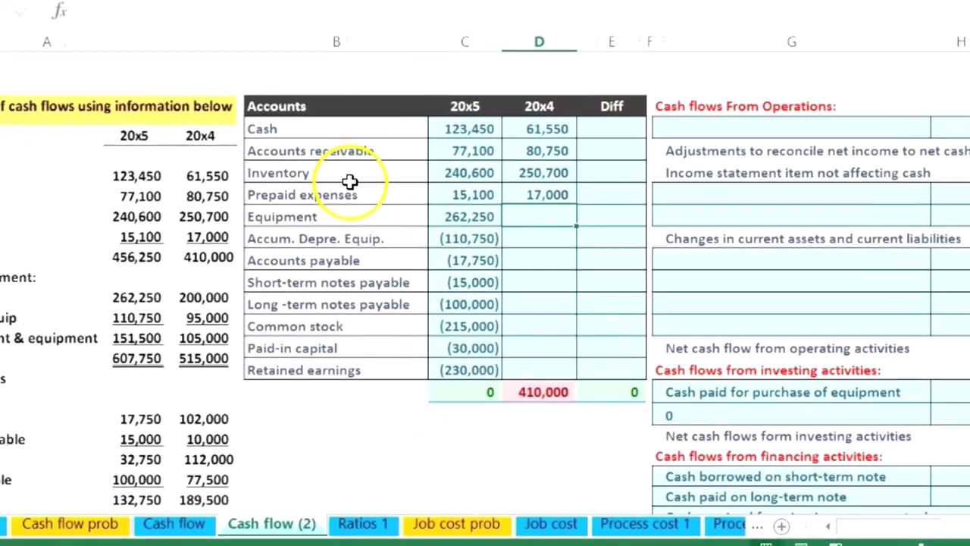
drag(468, 129, 473, 194)
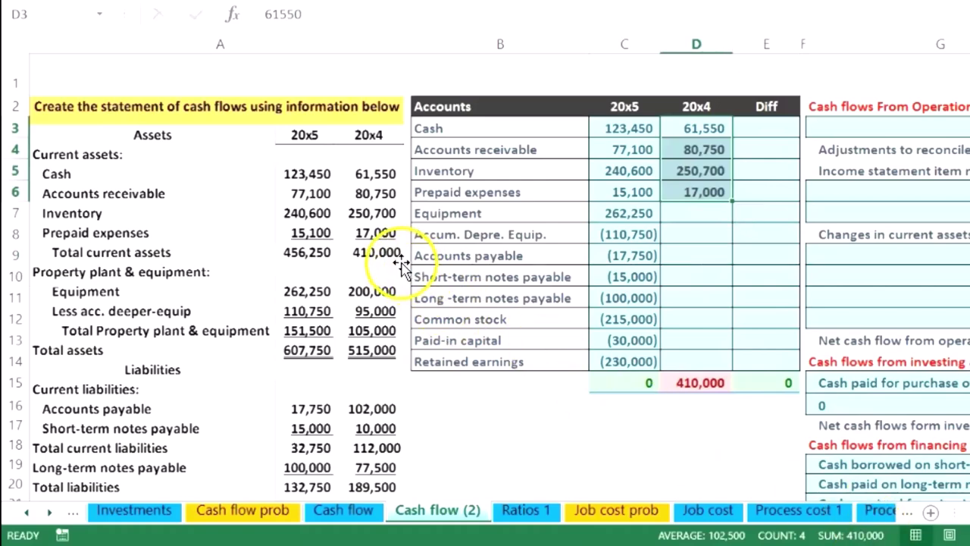
Enter the 20x4 balances for Equipment as 200000 and Accum. Depre. Equip. as -95000, and check the net equipment and total asset sums.
click(686, 213)
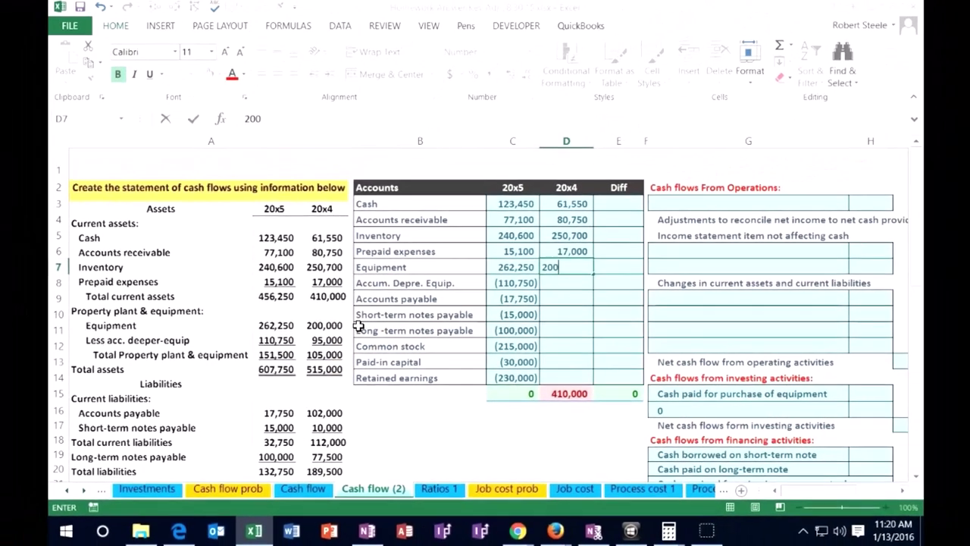
text(200000)
key(Return)
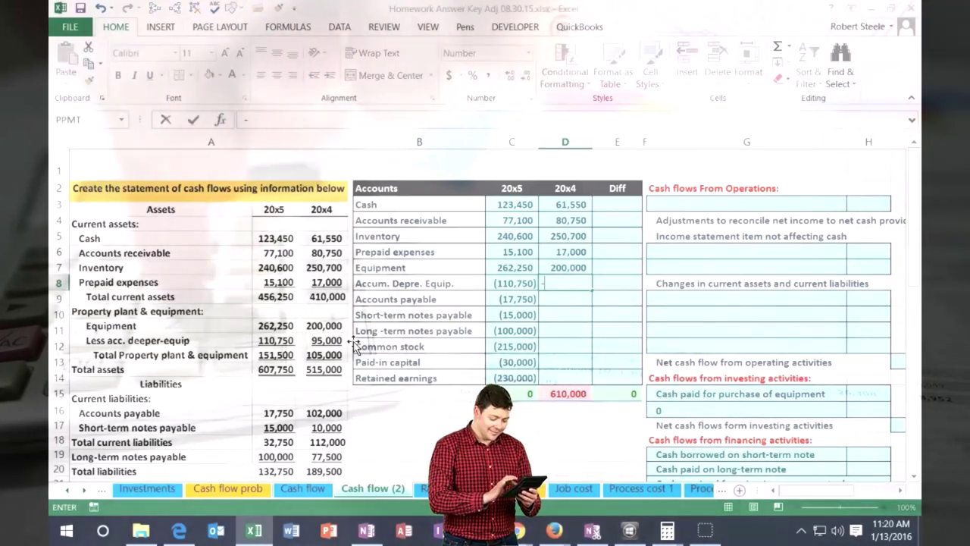
text(-95000)
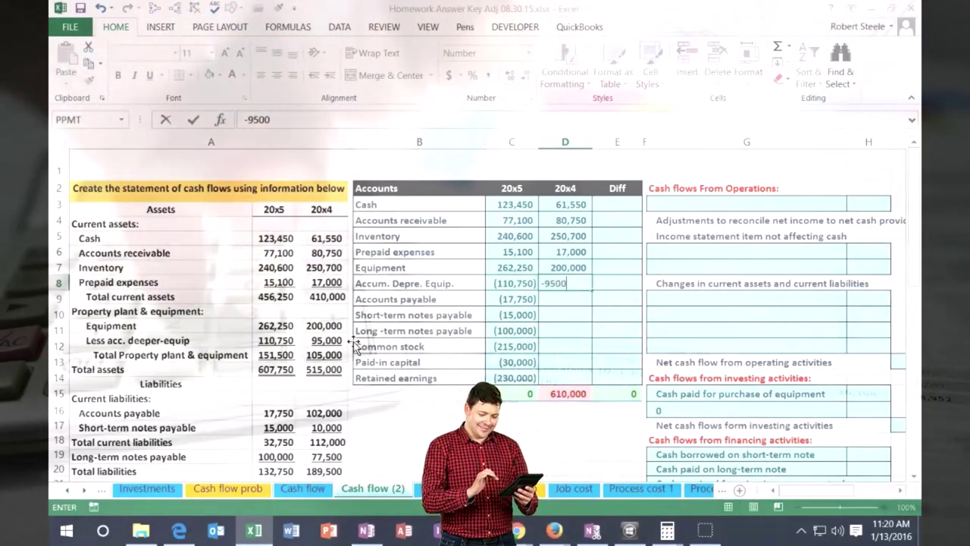
key(Return)
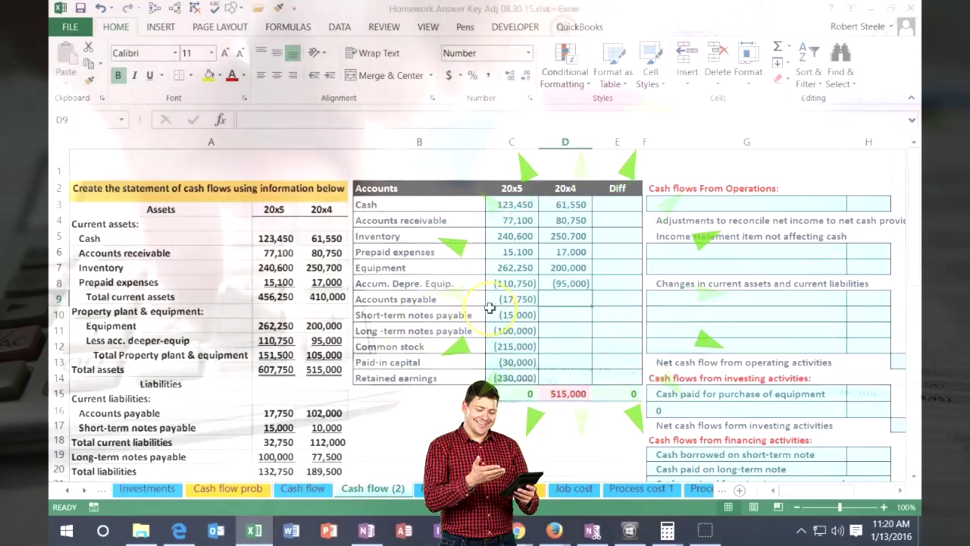
drag(543, 269, 544, 282)
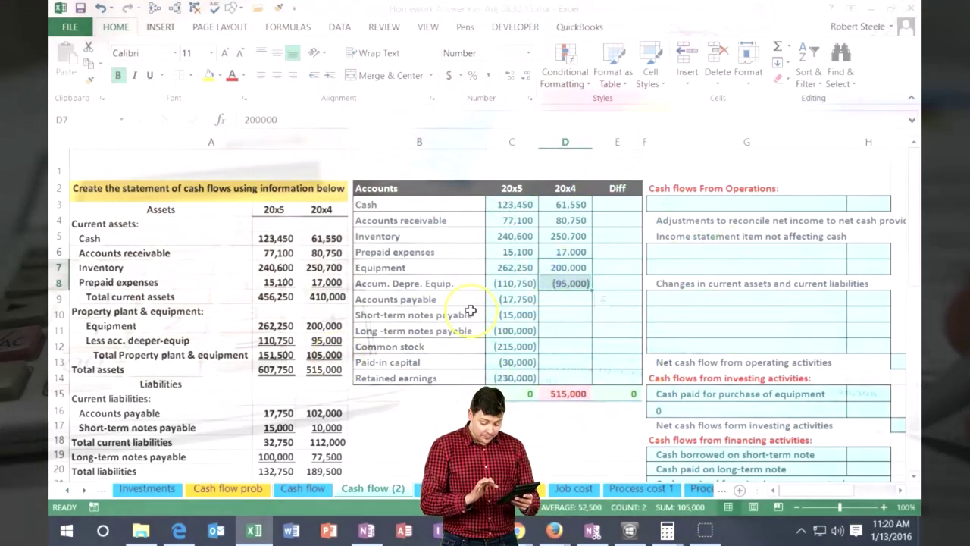
click(563, 210)
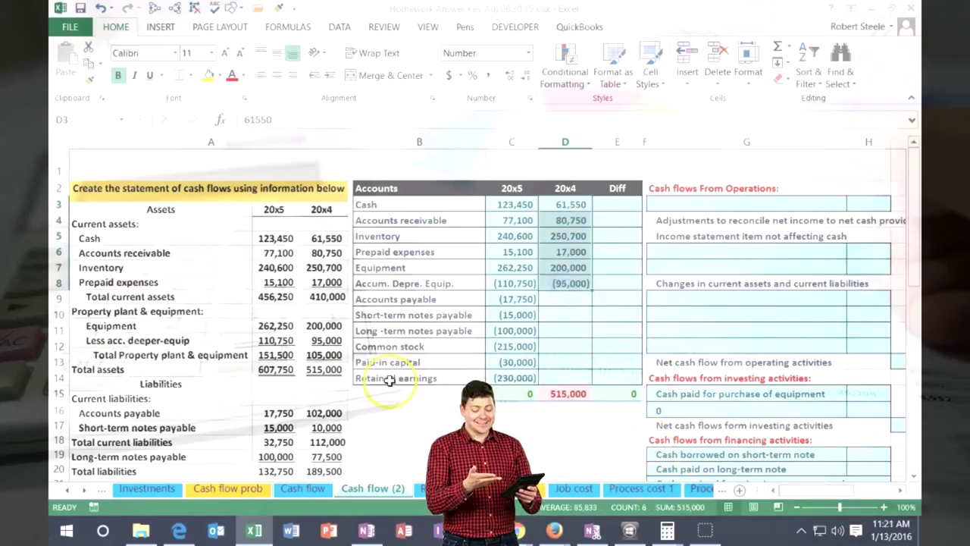
Enter the 20x4 balances for Accounts payable as -102000 and Short-term notes payable as -10000, and check their sum.
scroll(354, 372, down, 1)
click(579, 236)
text(=)
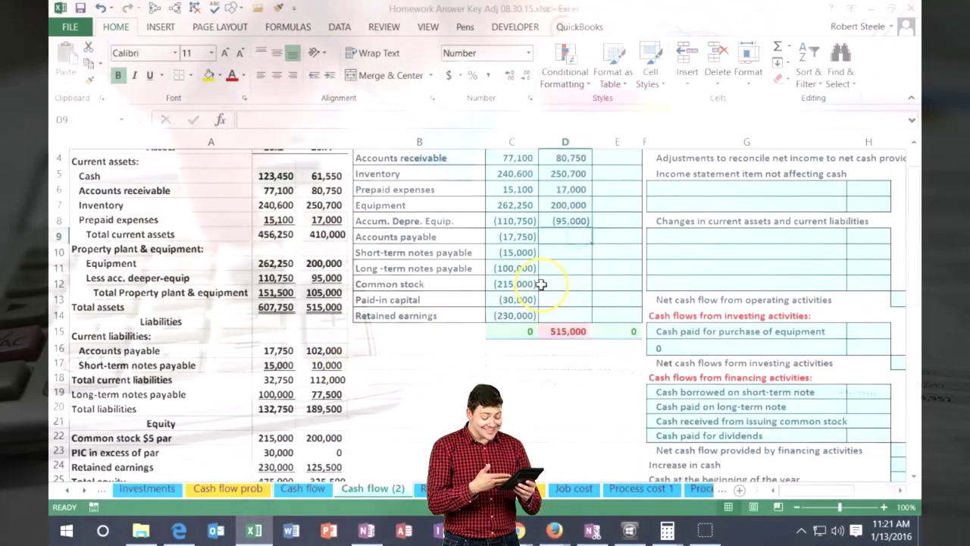
text(-102000)
key(Return)
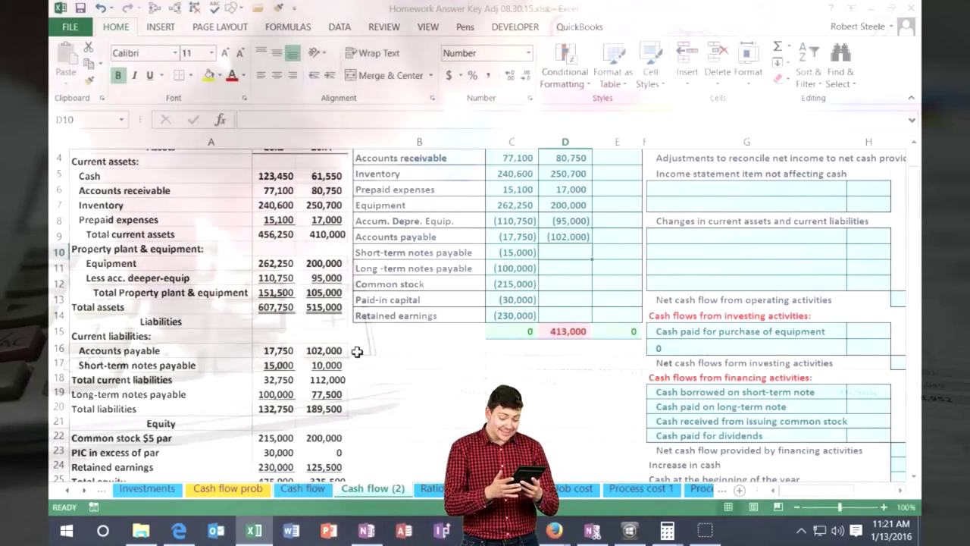
text(-10)
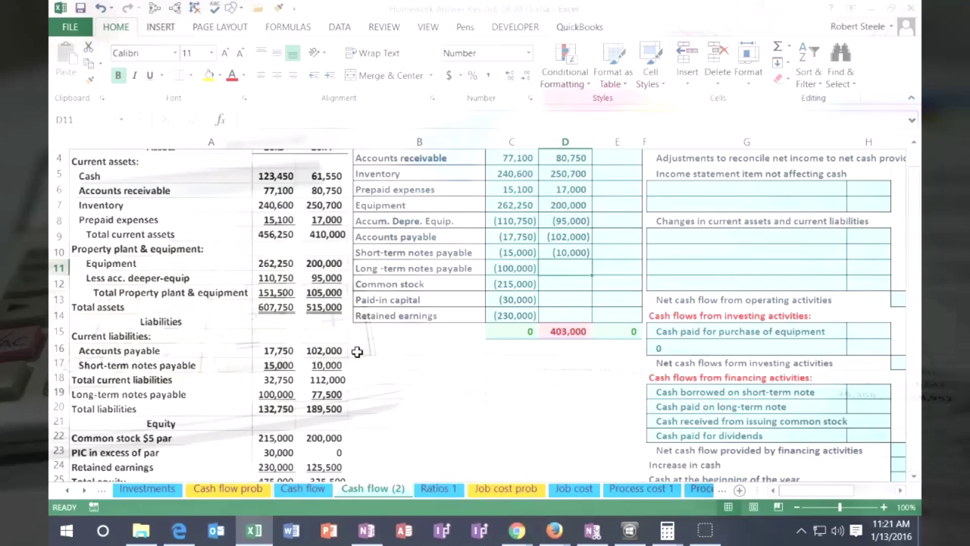
drag(556, 238, 554, 246)
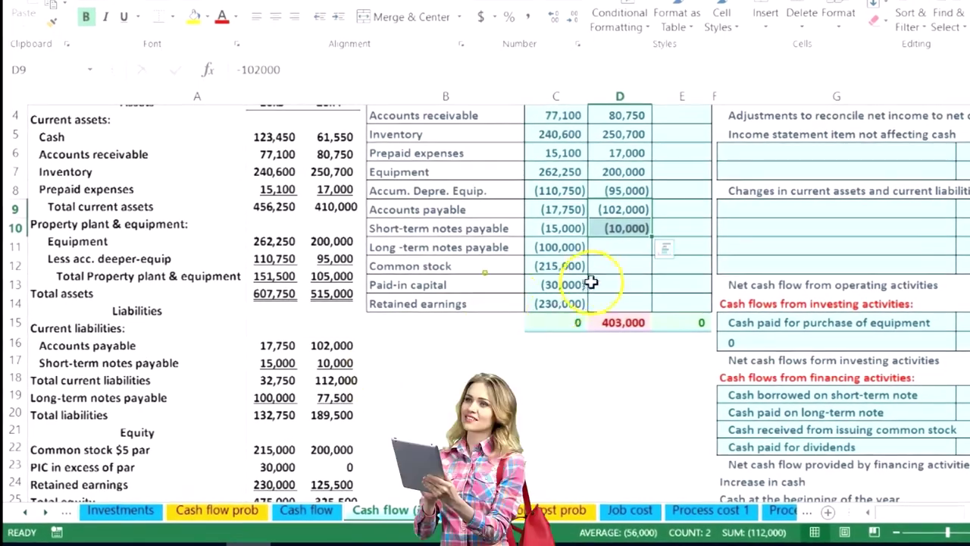
Enter -77500 as the 20x4 Long-term notes payable balance and check the sum of the three 20x4 liability entries.
click(553, 267)
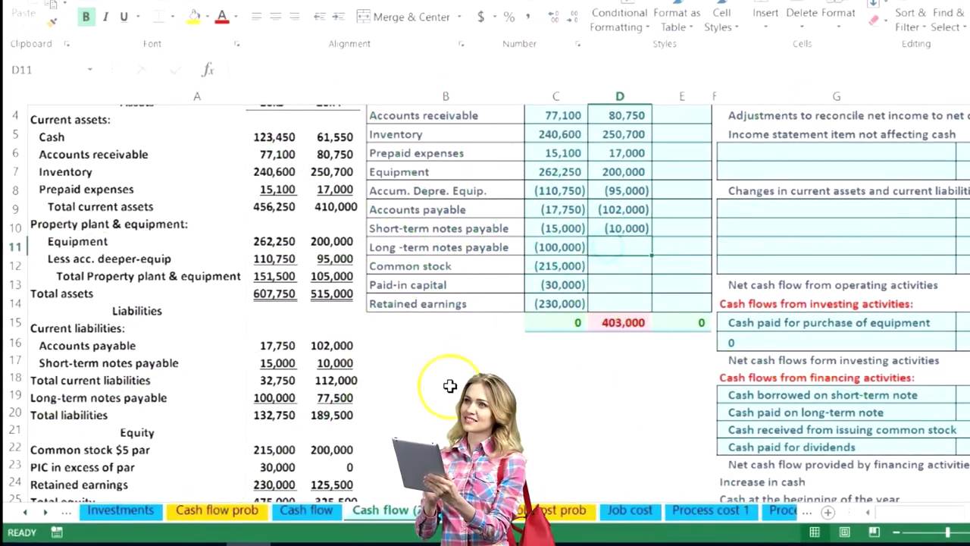
text(-77500)
key(Return)
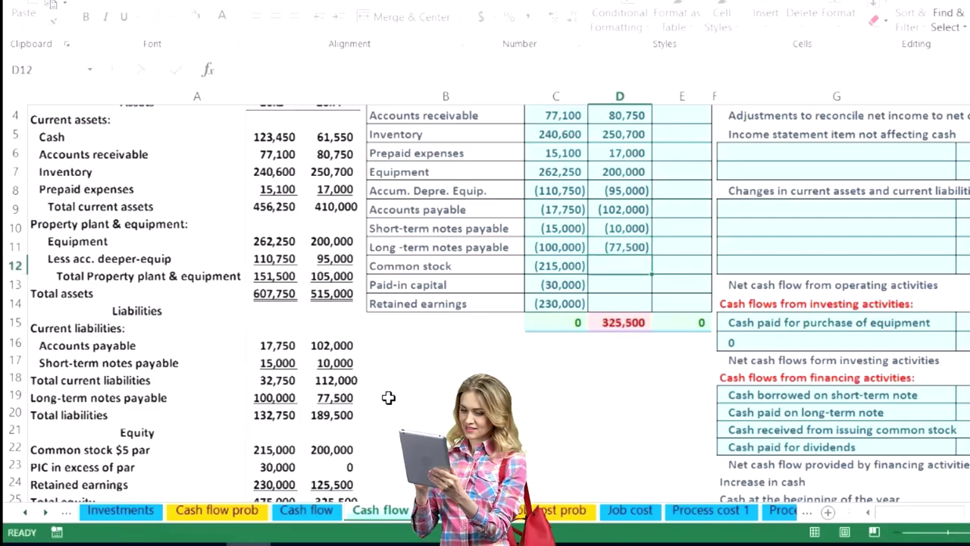
drag(620, 209, 618, 247)
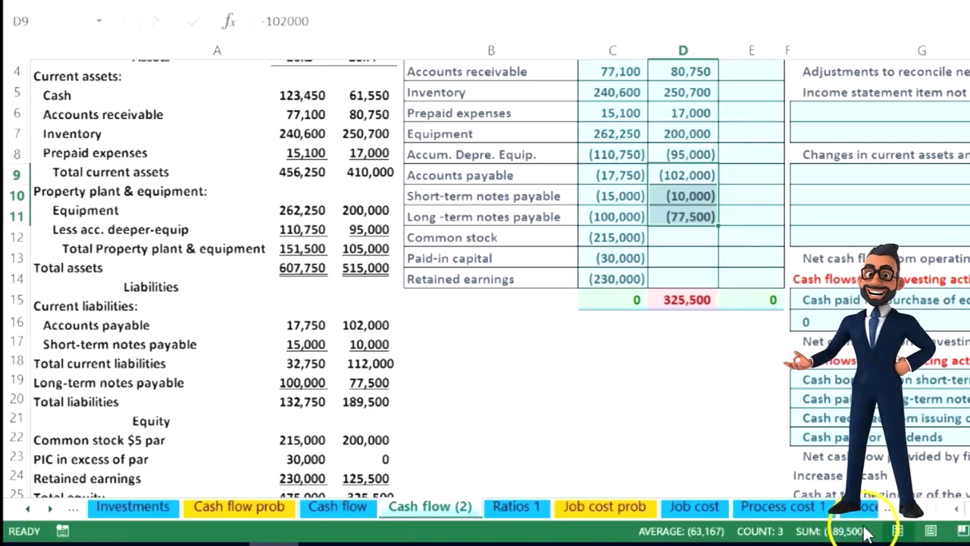
Enter the 20x4 balances for Common stock as -200000 and Paid-in capital as 0.
click(700, 244)
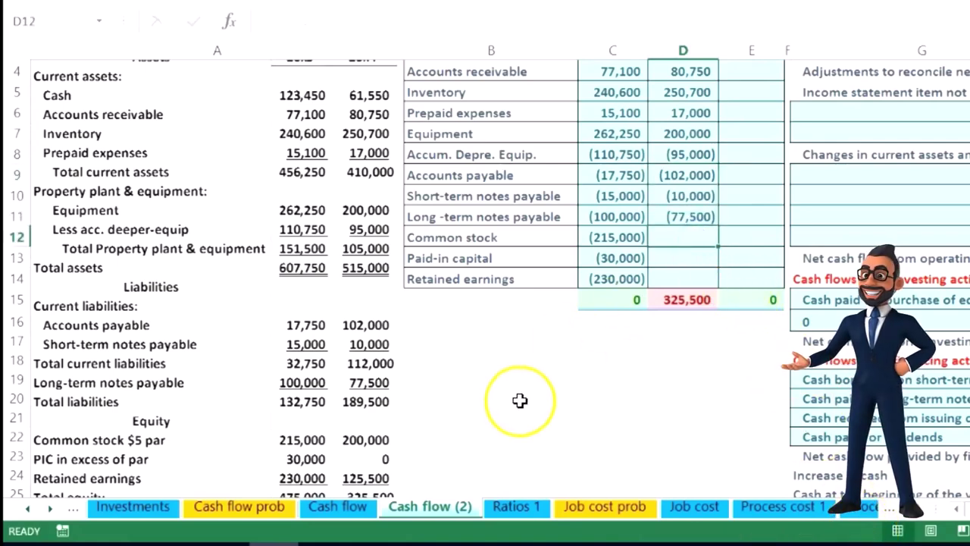
scroll(517, 404, down, 1)
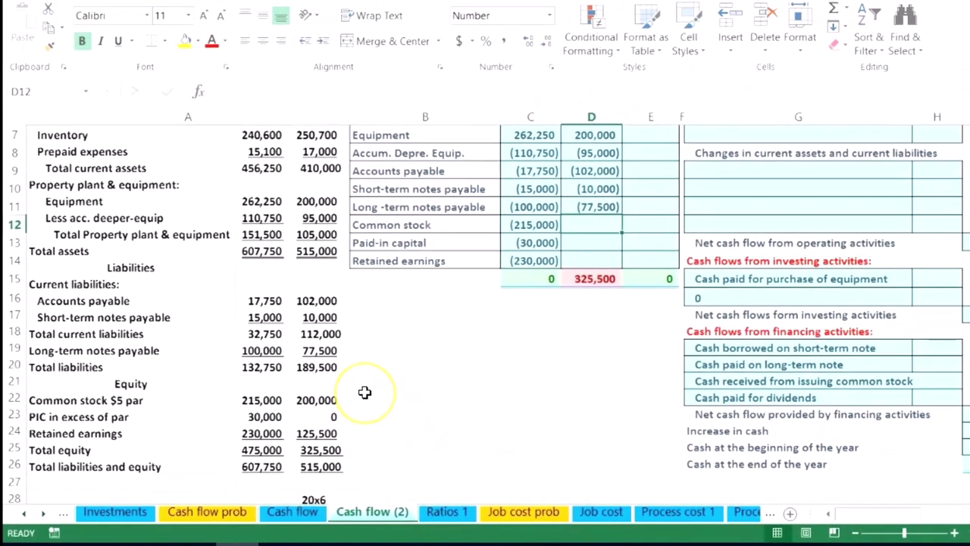
text(-)
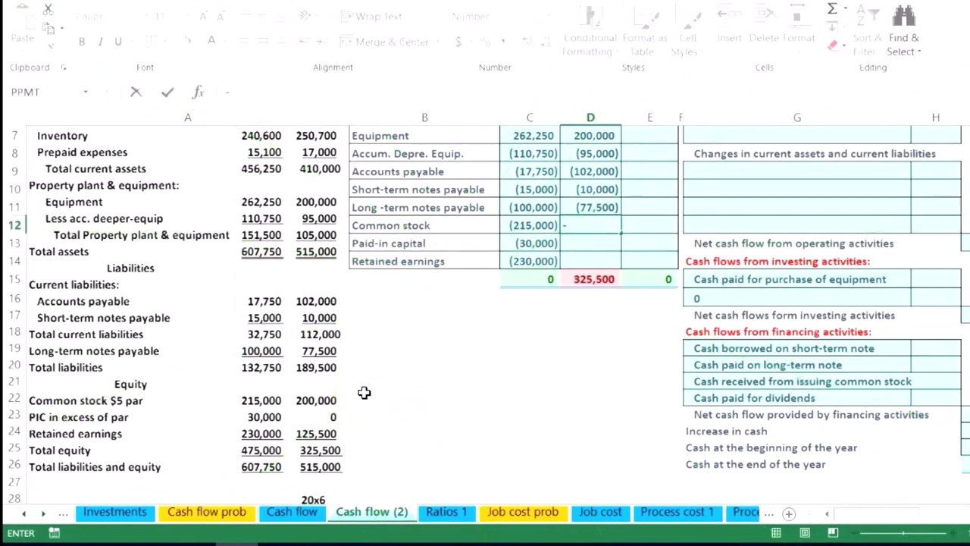
text(200000)
key(Return)
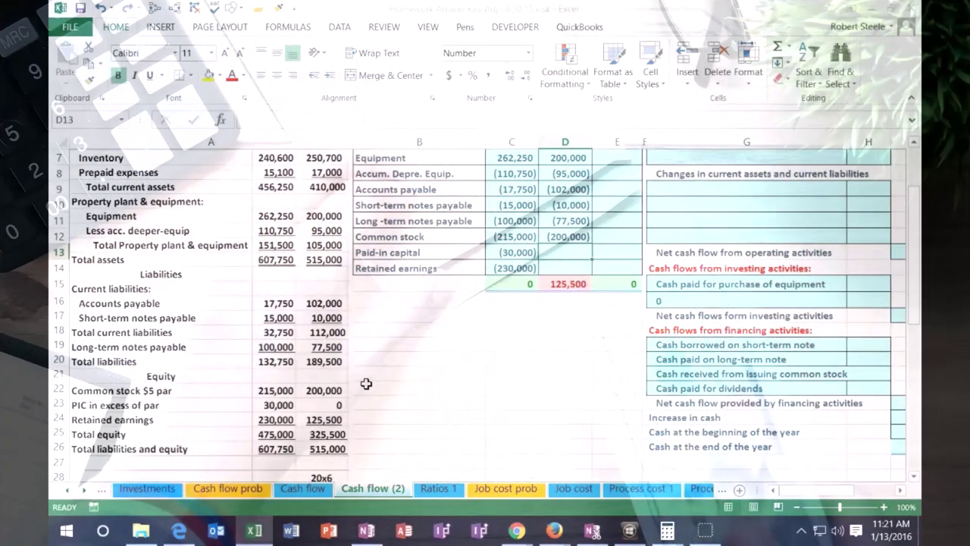
text(0)
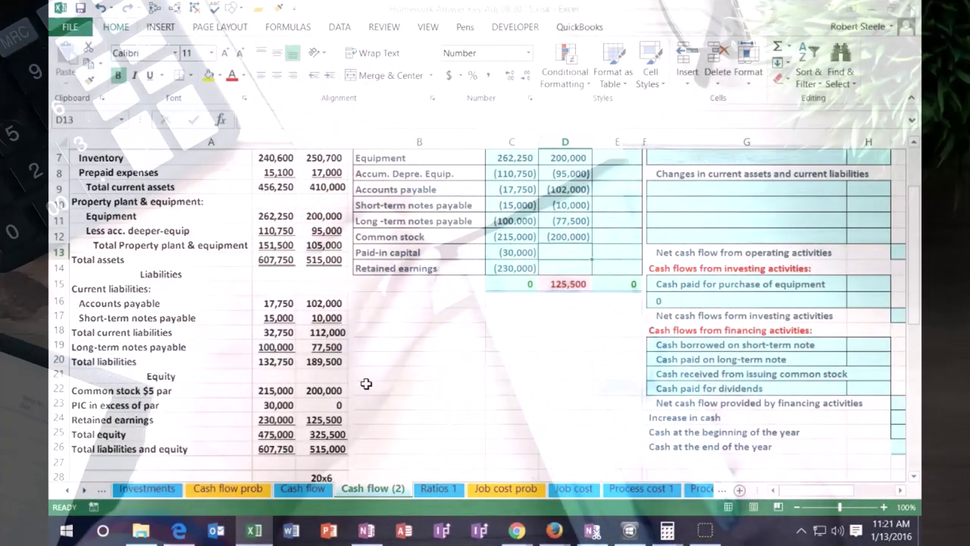
key(Return)
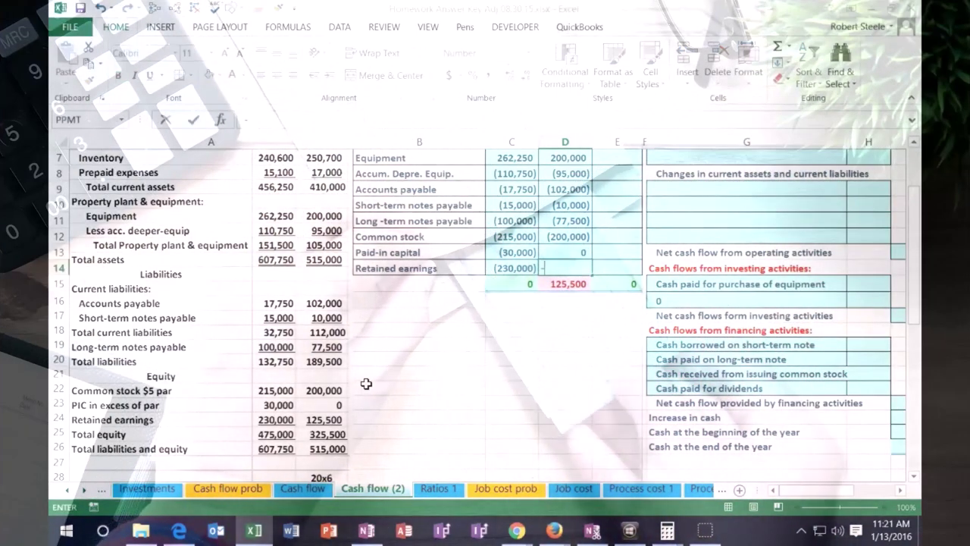
Enter -125500 as the 20x4 Retained earnings balance to complete the column.
text(-125500)
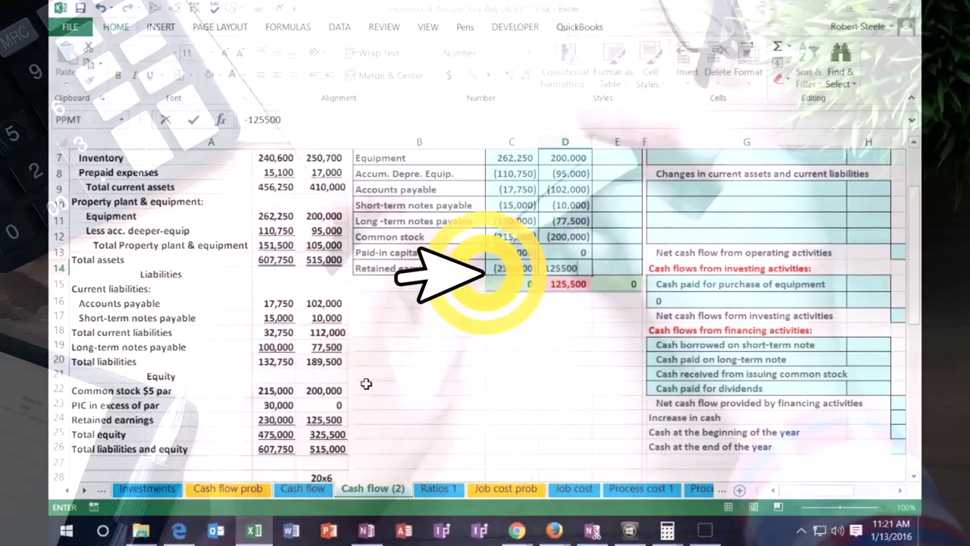
key(Return)
scroll(520, 369, up, 2)
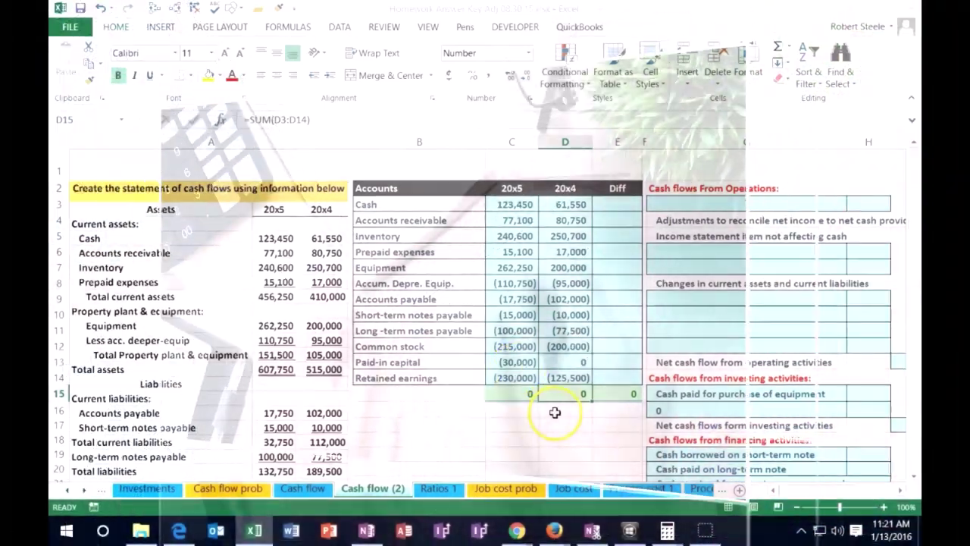
Inspect the SUM formulas behind the 20x4 and 20x5 column totals in D15 and C15.
double_click(569, 393)
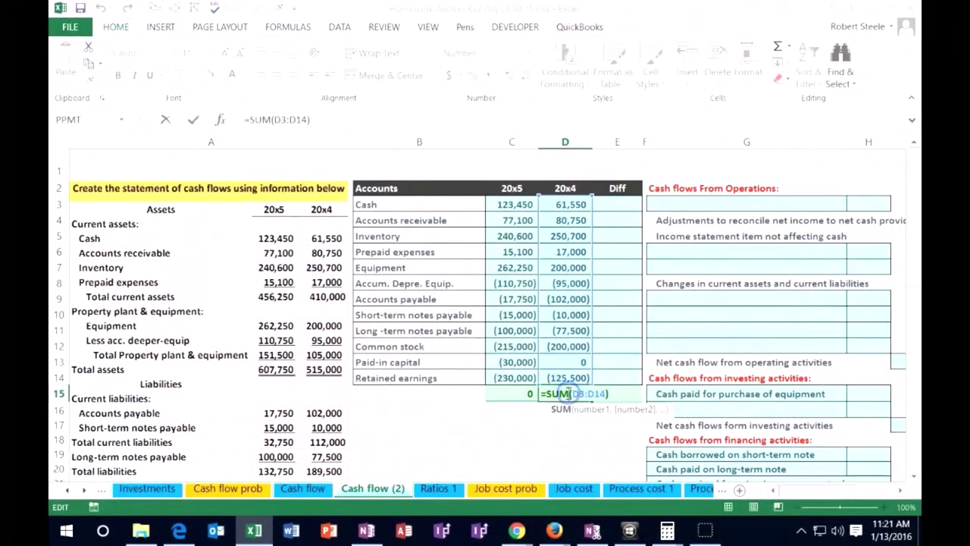
key(Return)
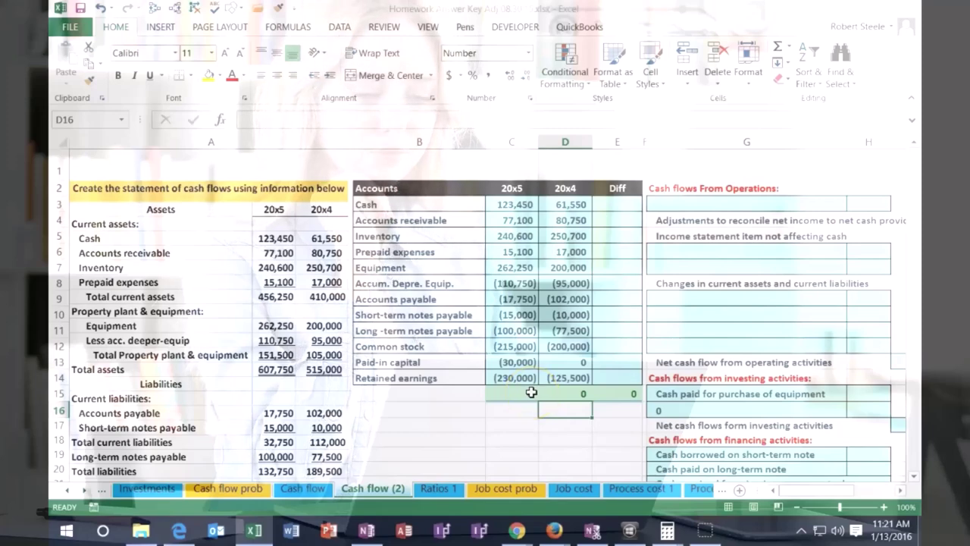
click(524, 392)
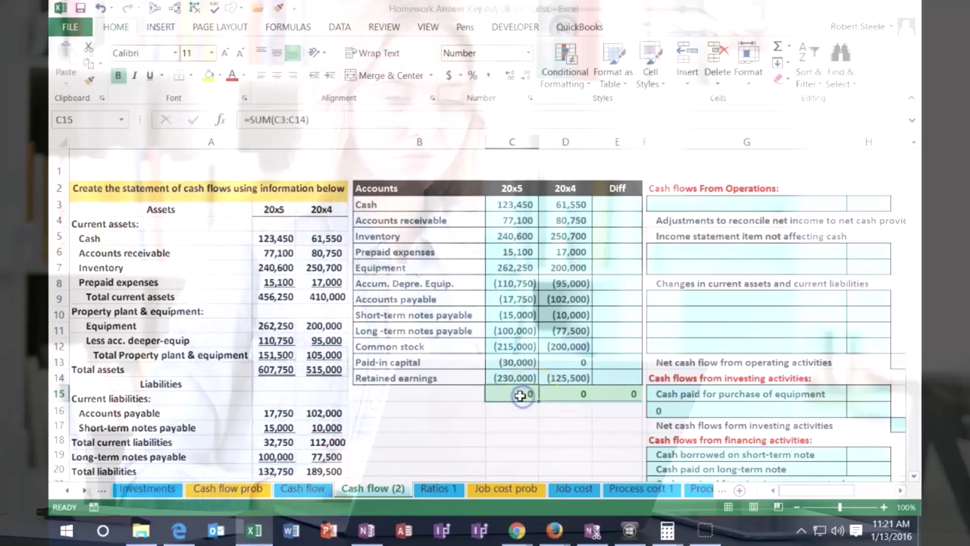
click(524, 395)
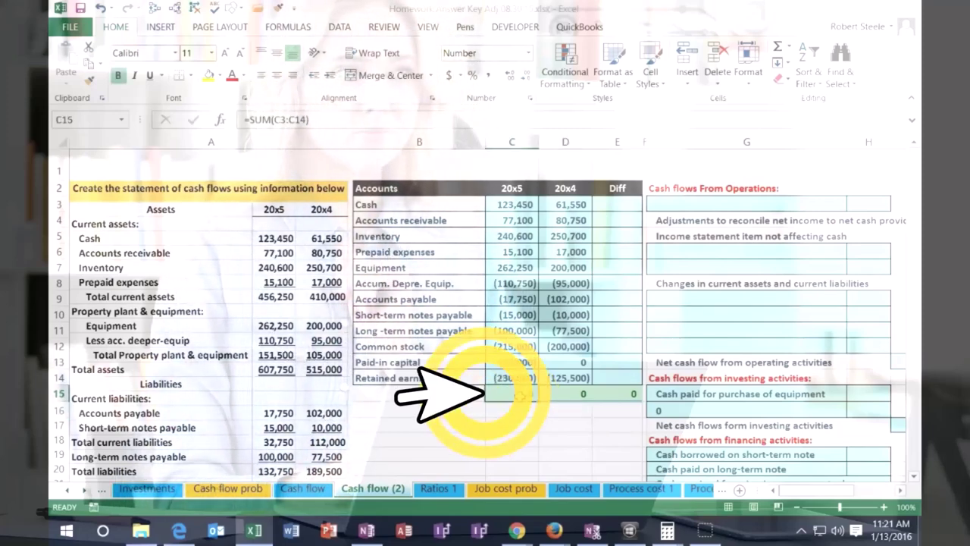
click(559, 393)
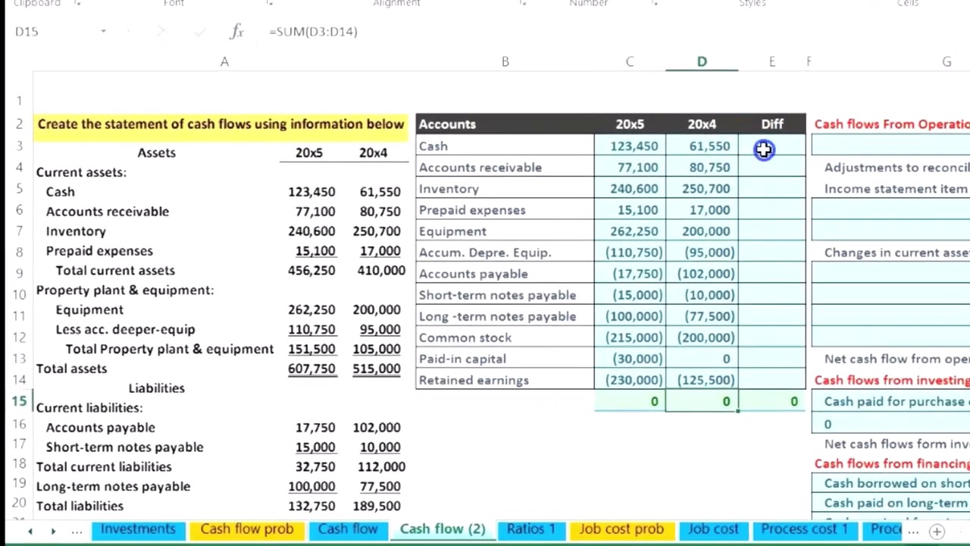
Enter the Cash difference in E3 of the Diff column as =C3-D3.
drag(610, 204, 612, 375)
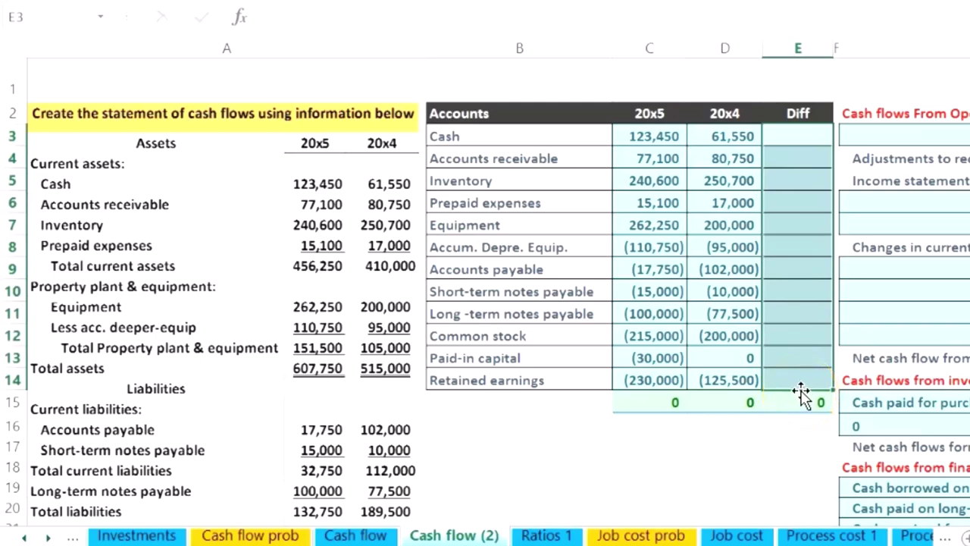
click(788, 141)
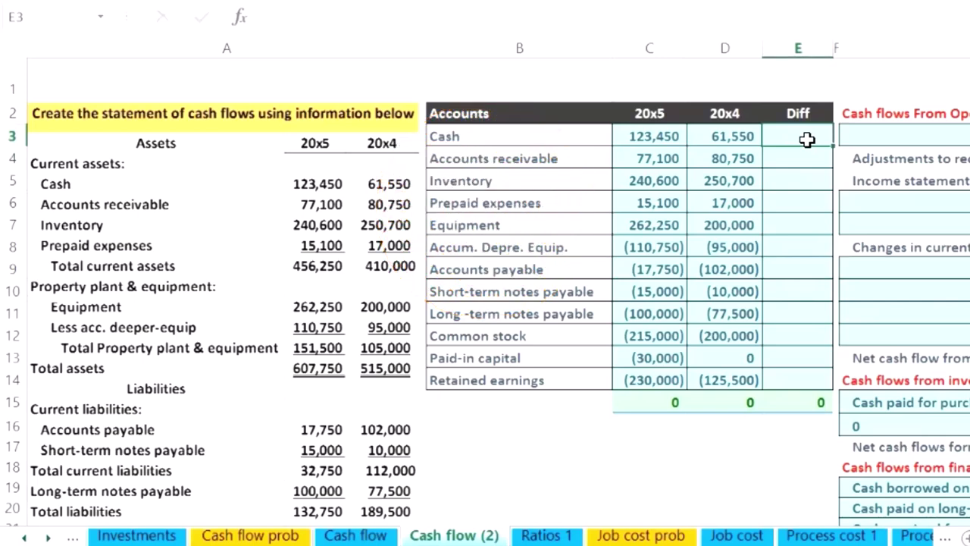
text(=)
click(663, 136)
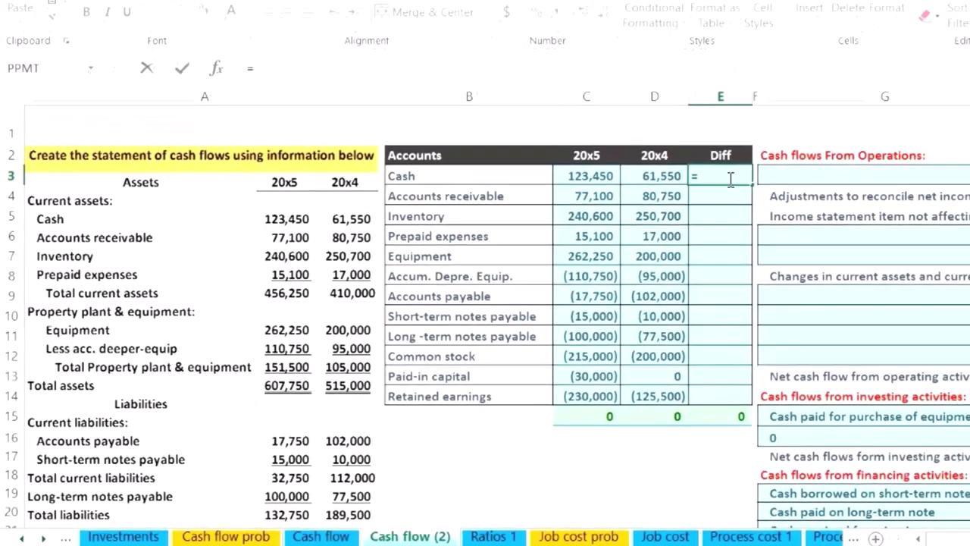
text(-)
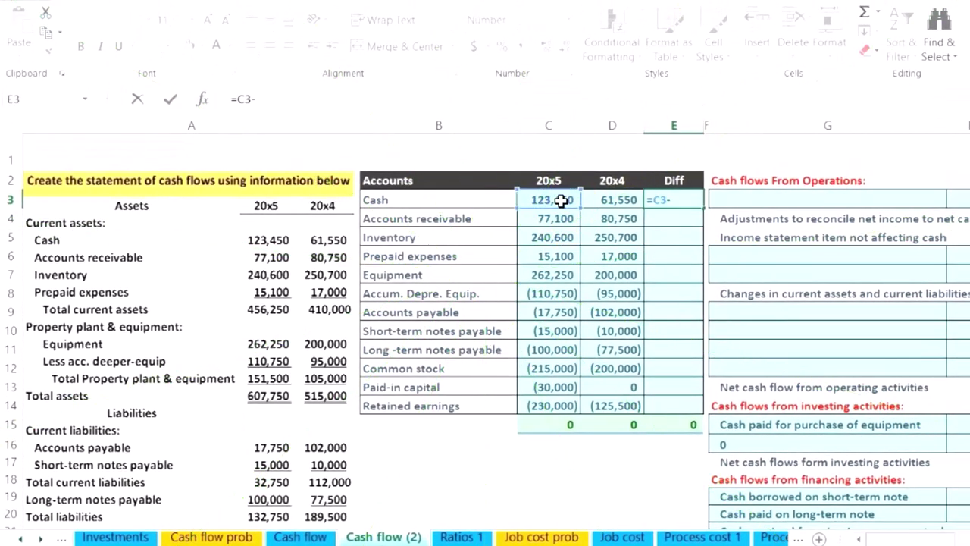
key(Return)
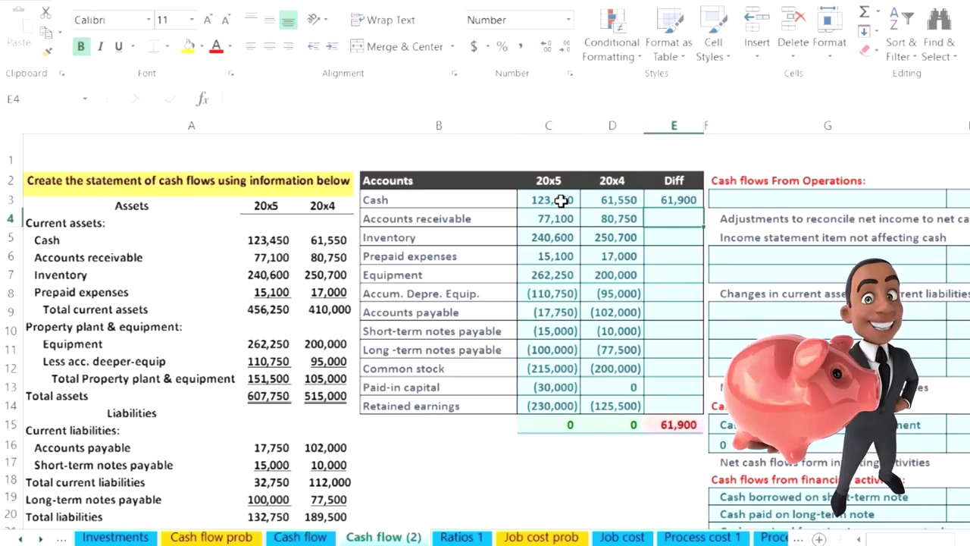
Enter the 20x5 minus 20x4 formulas for Accounts receivable, Inventory and Prepaid expenses in E4 to E6.
text(=)
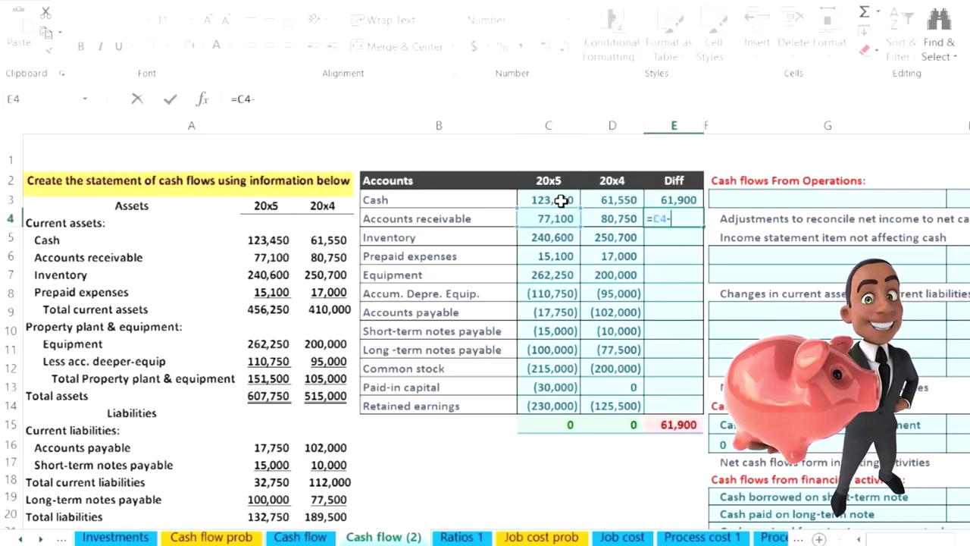
key(Return)
text(=)
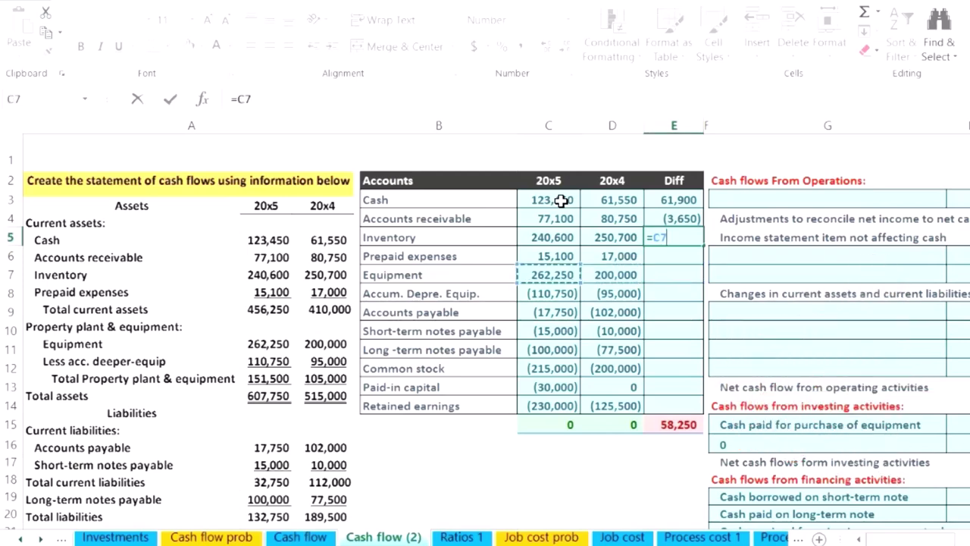
text(-D5)
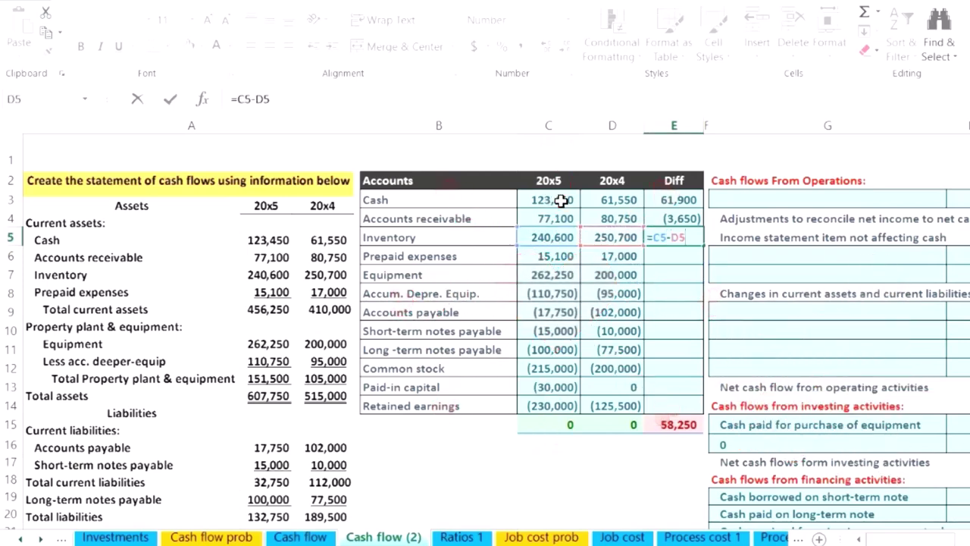
key(Return)
text(=)
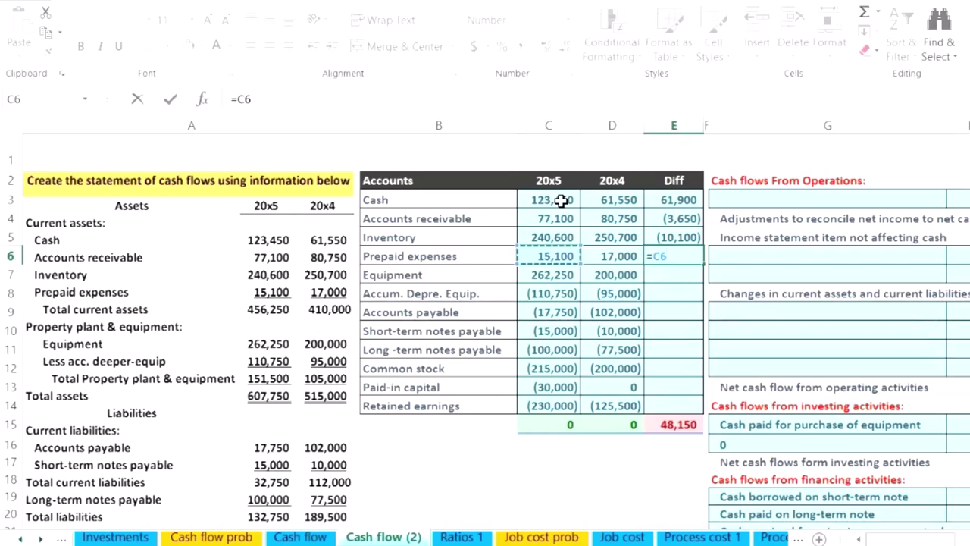
key(Return)
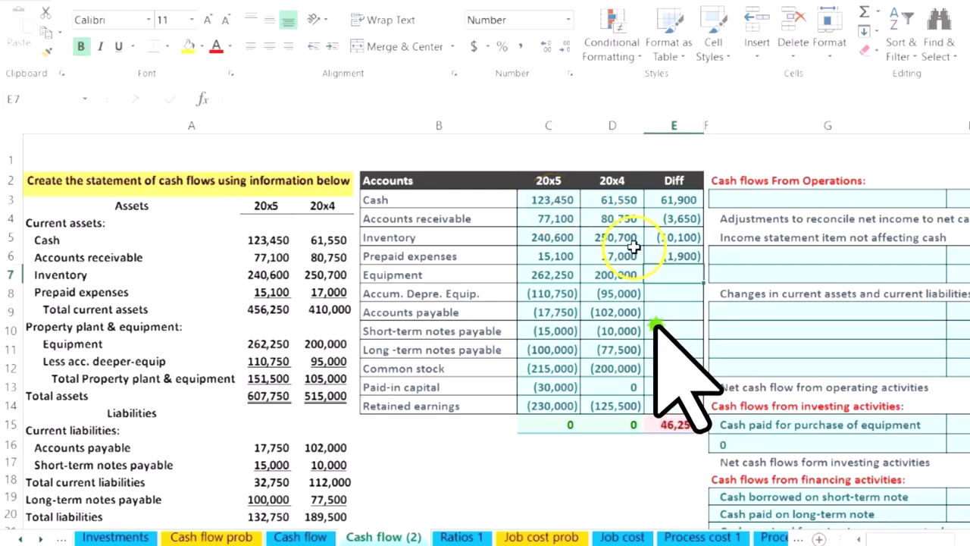
Fill the Prepaid expenses difference formula from E6 through the Retained earnings row in E14.
click(673, 257)
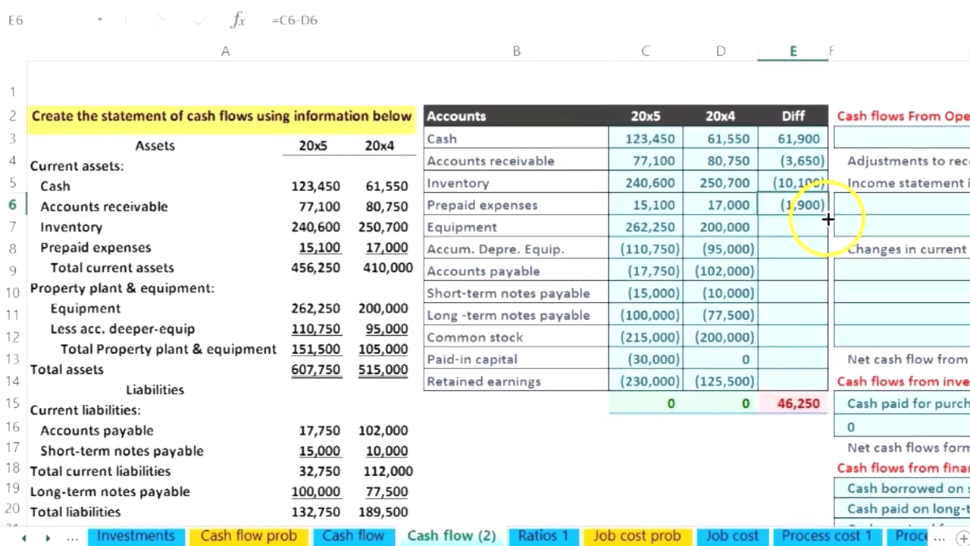
click(702, 268)
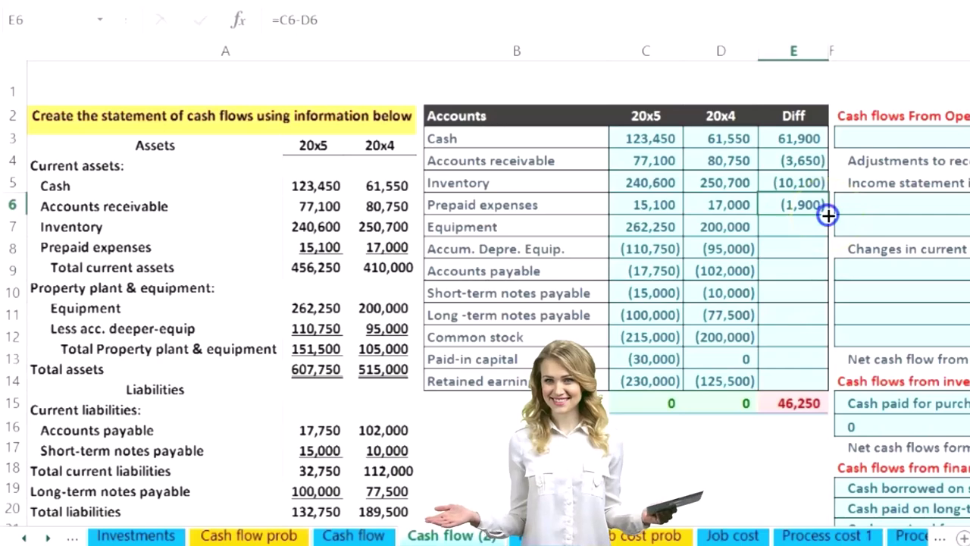
drag(828, 215, 824, 383)
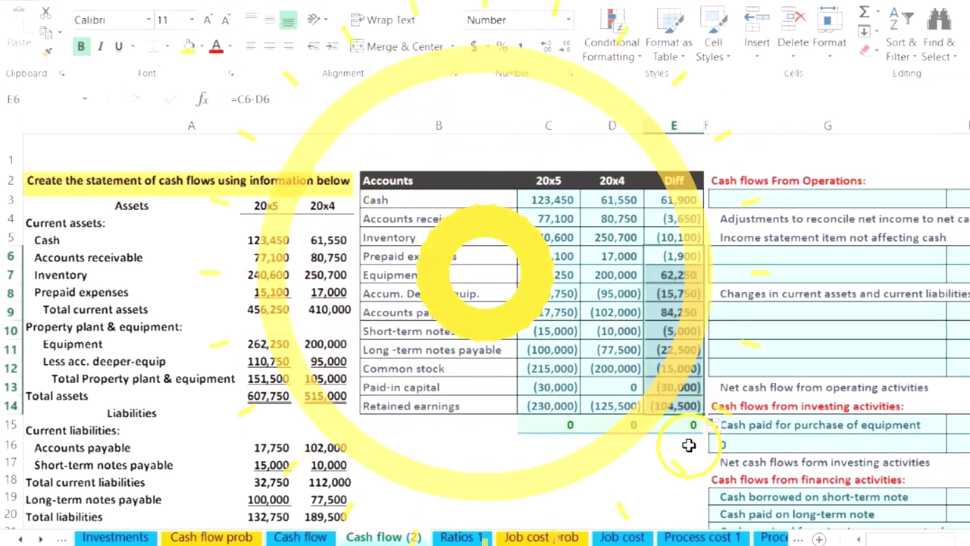
Inspect the Diff column's SUM formula in E15 and the difference formulas for Long-term notes payable and Common stock.
click(686, 424)
double_click(667, 424)
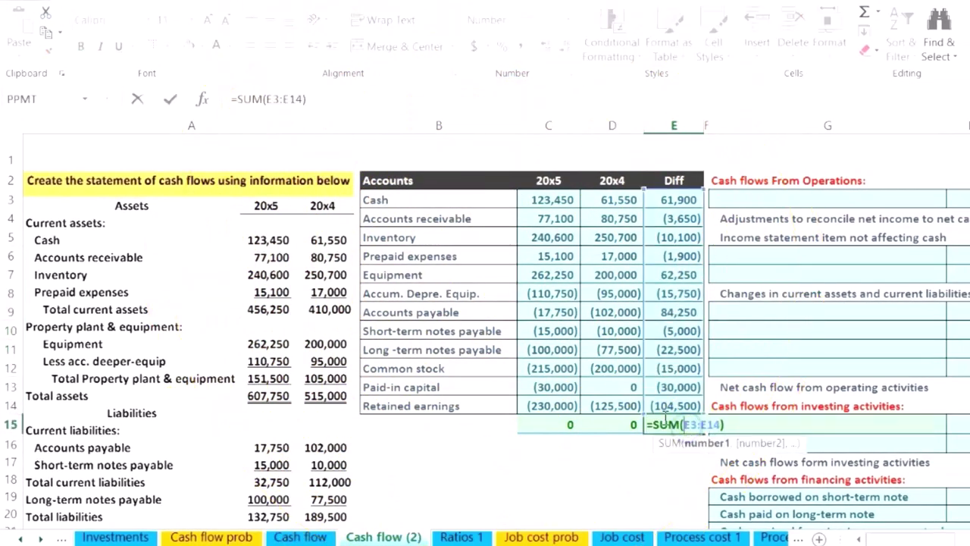
key(Return)
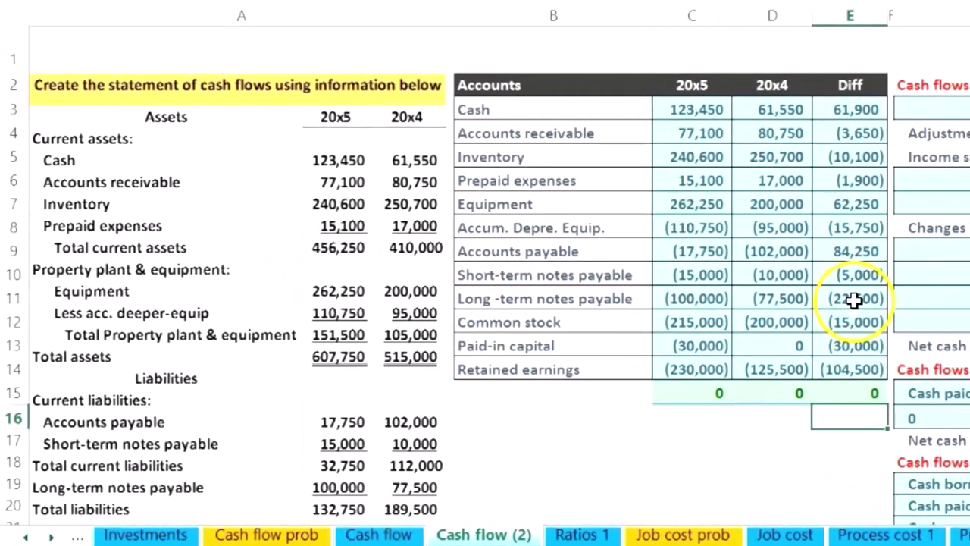
double_click(674, 350)
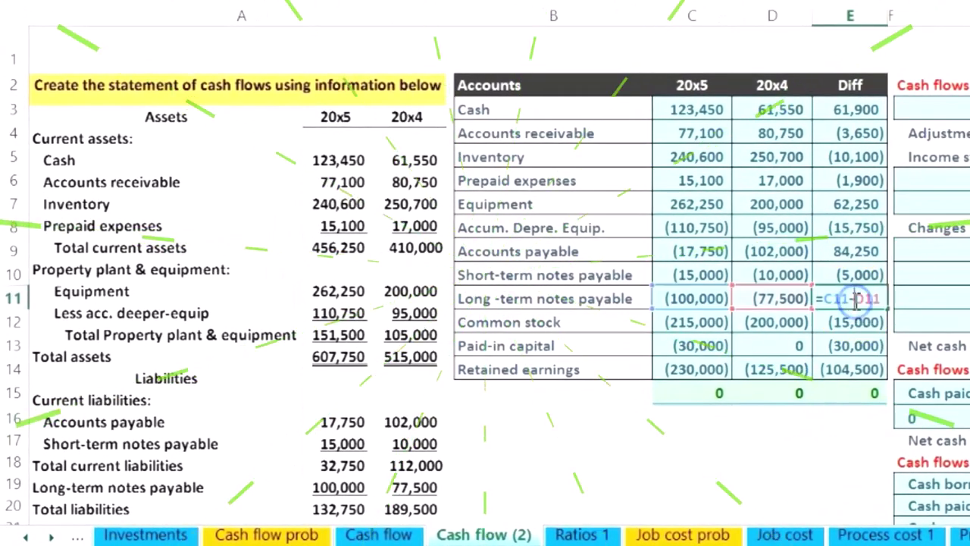
key(Return)
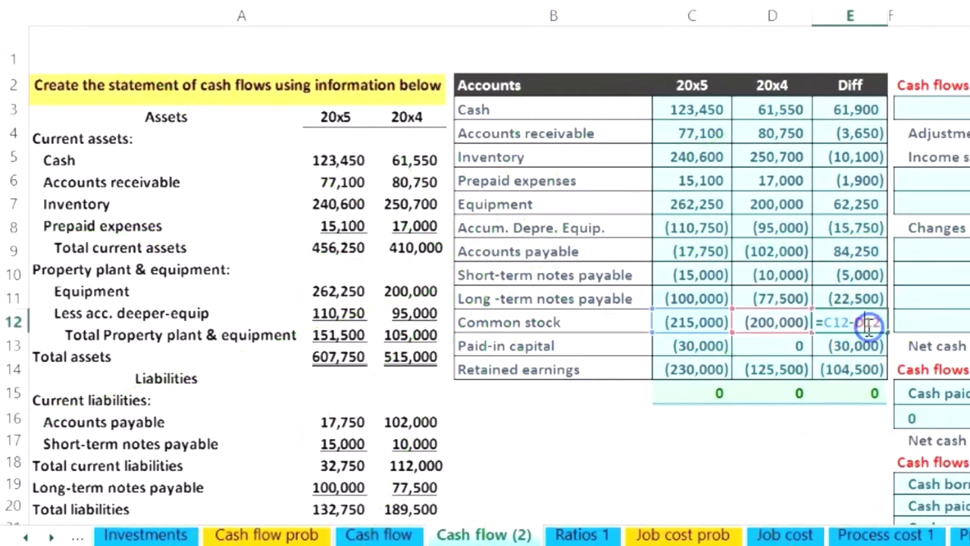
key(Return)
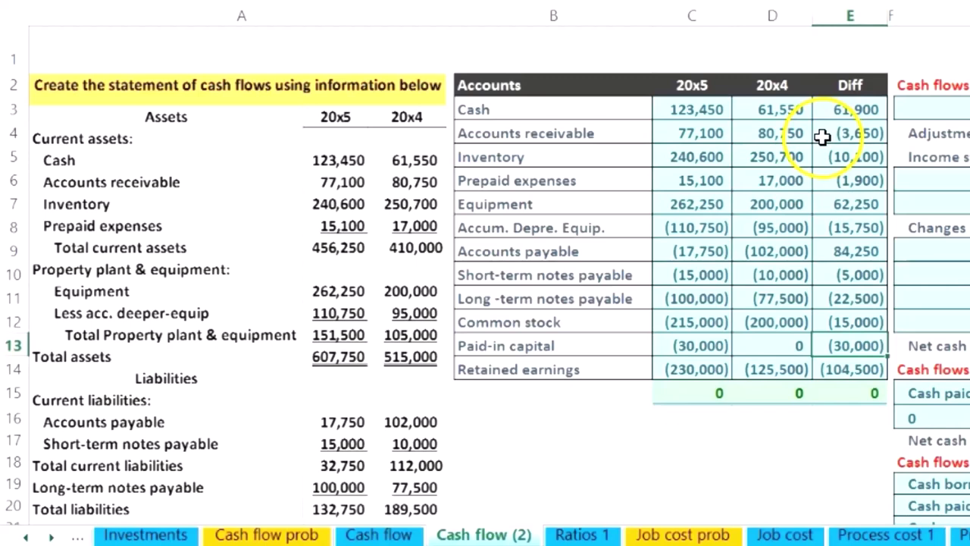
click(850, 399)
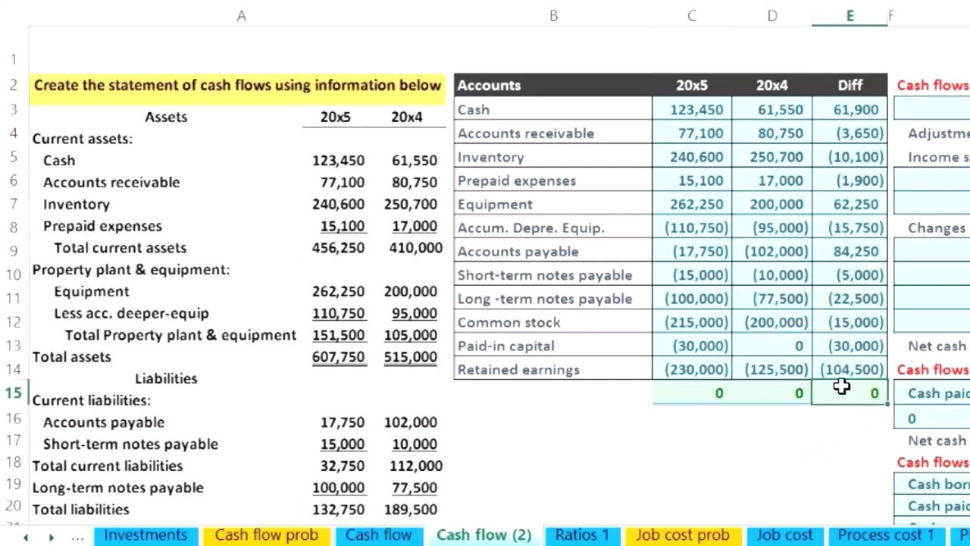
Examine the statement of cash flows layout beside the worksheet, including the operations section and the ADJ column.
scroll(841, 386, right, 2)
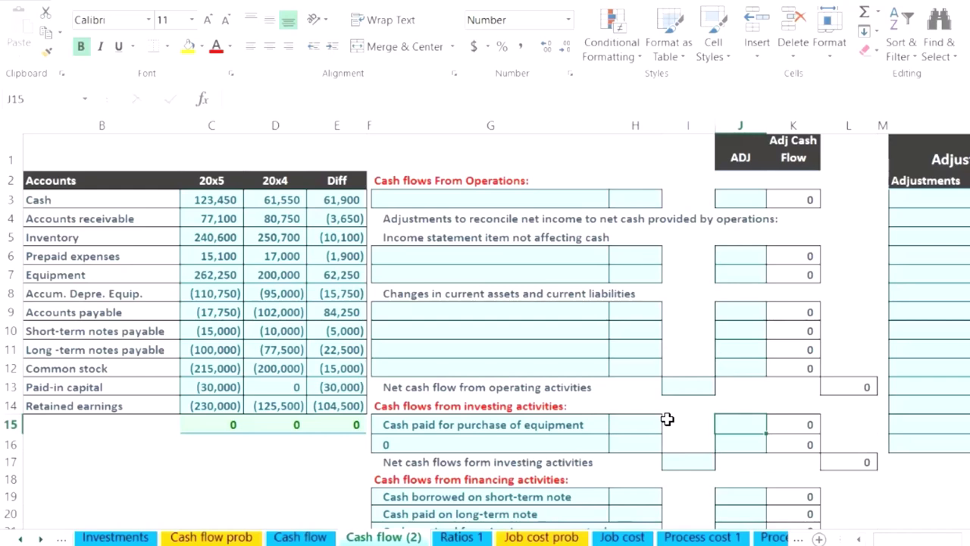
click(471, 180)
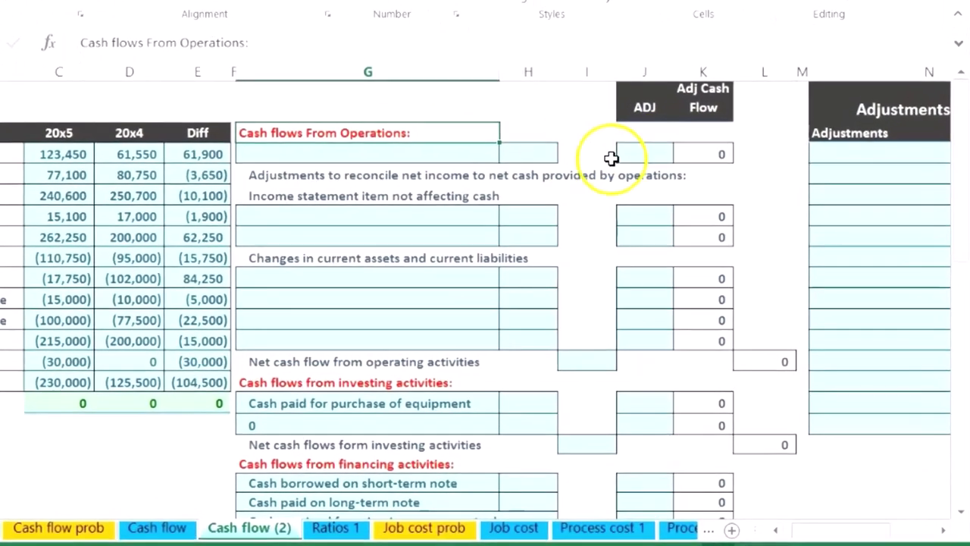
click(678, 202)
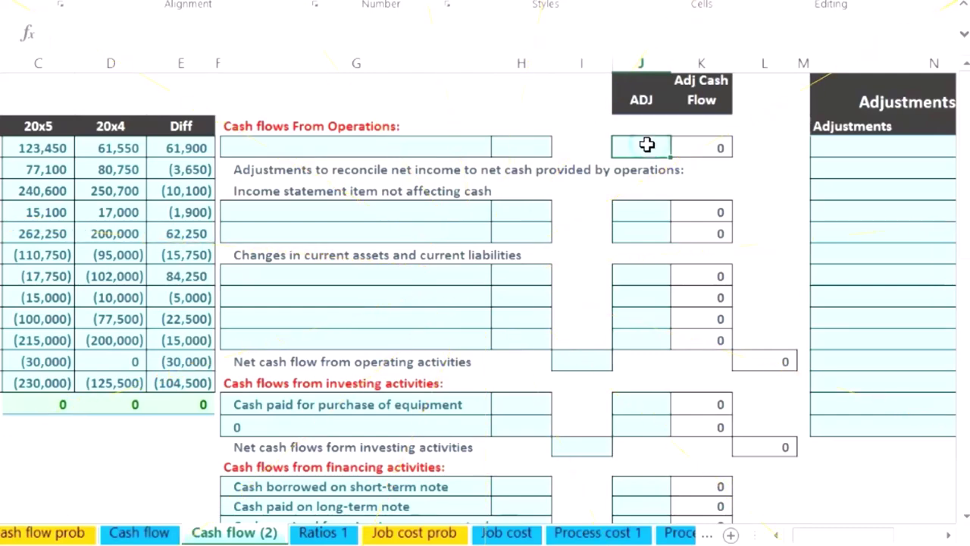
click(532, 149)
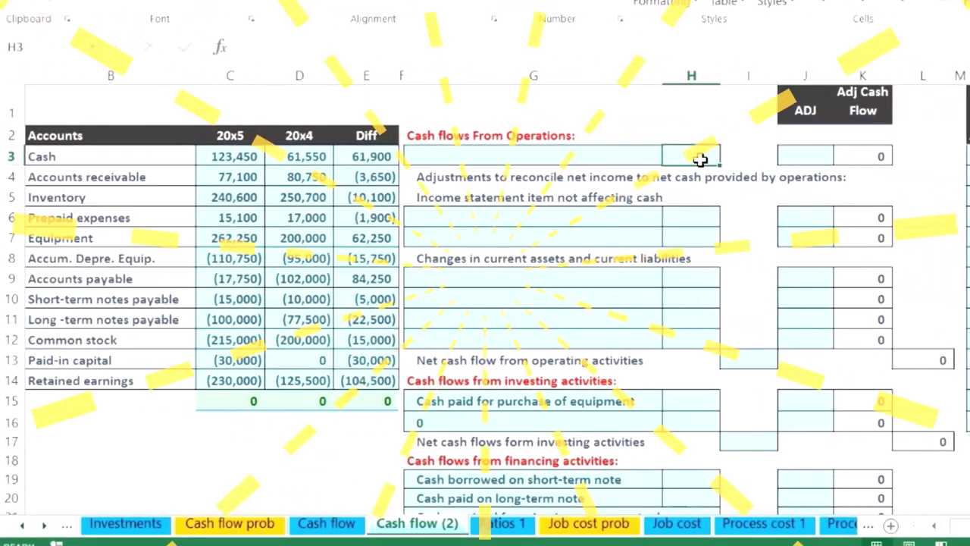
Clear the prefilled line descriptions in the financing section, G19:G22, and the investing section, G15:G16.
scroll(701, 159, down, 2)
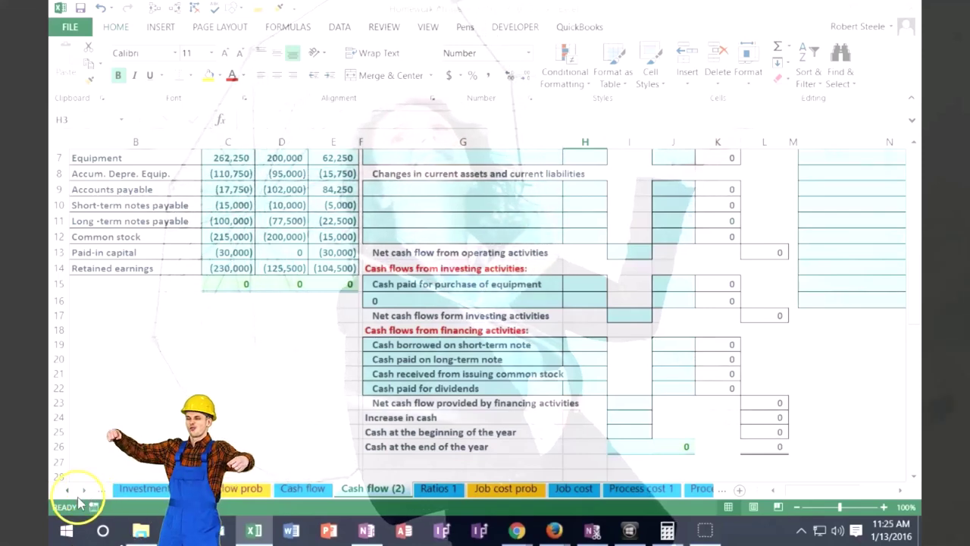
drag(365, 345, 371, 388)
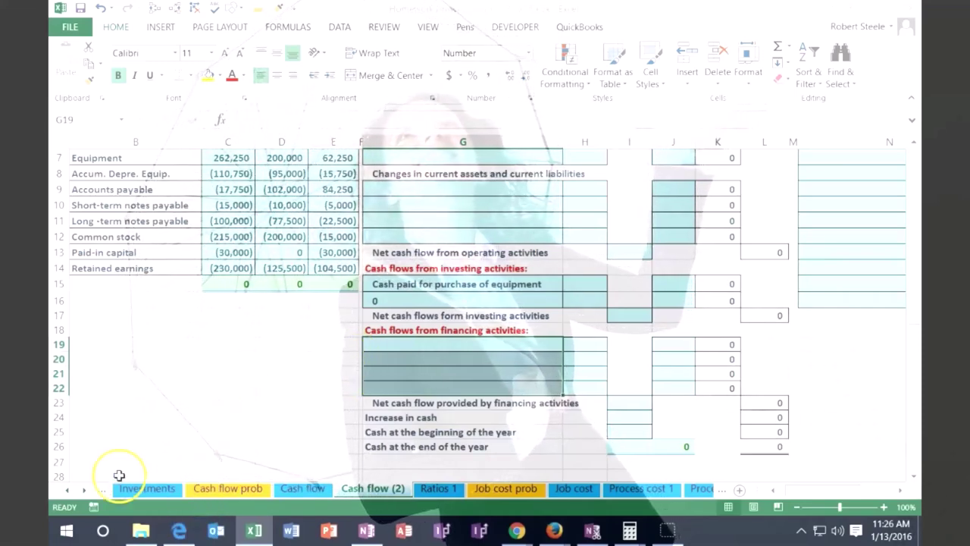
key(ctrl+z)
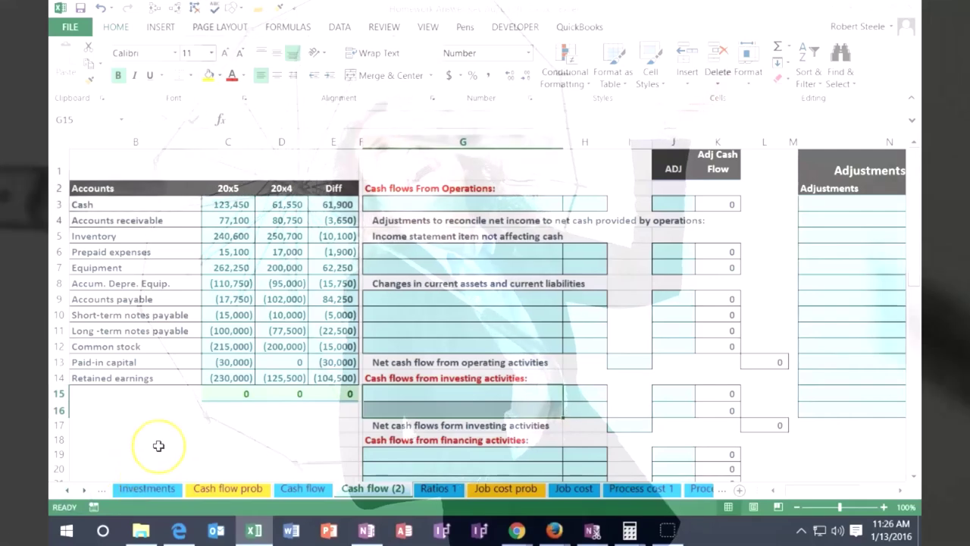
Compare the Diff amounts with and without Cash, and relate the Cash difference to the Increase in cash line.
drag(338, 203, 334, 374)
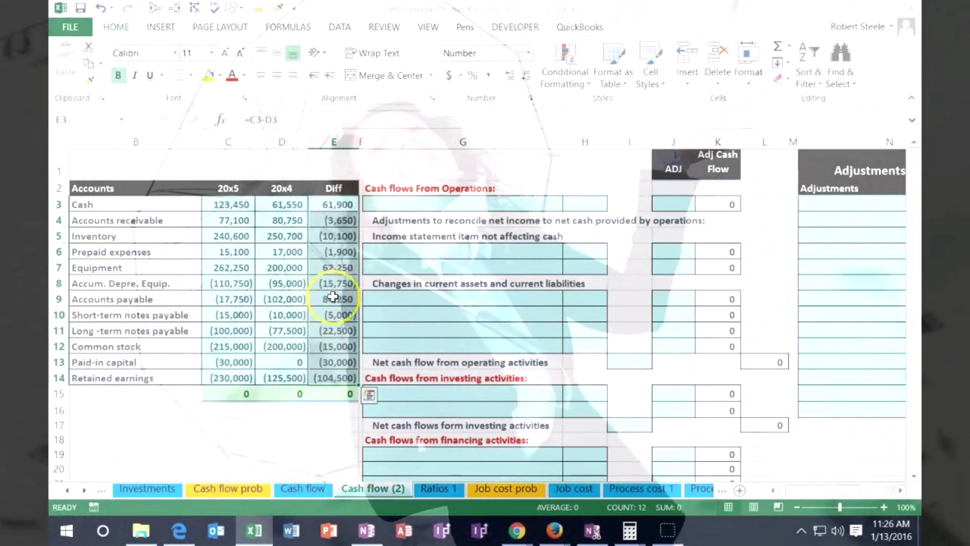
drag(337, 229, 328, 371)
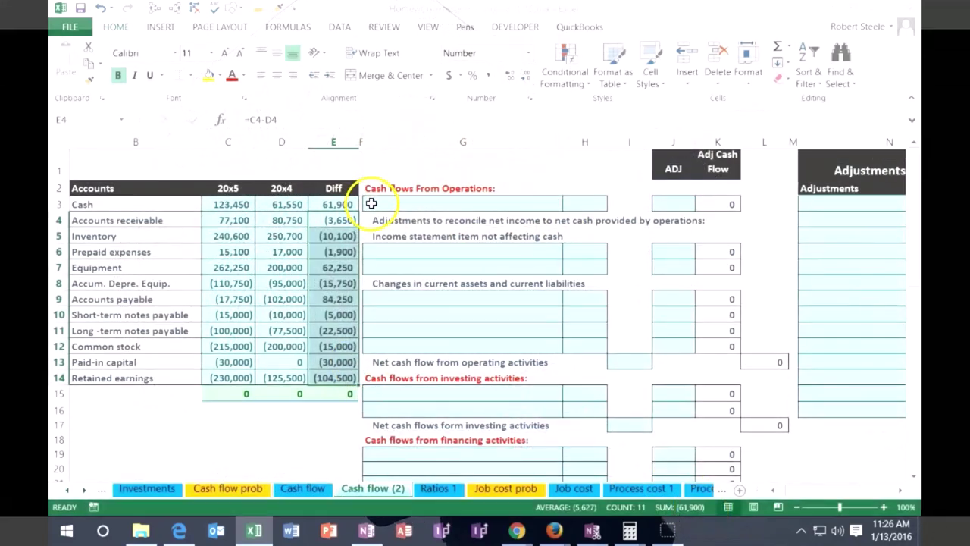
scroll(455, 247, down, 3)
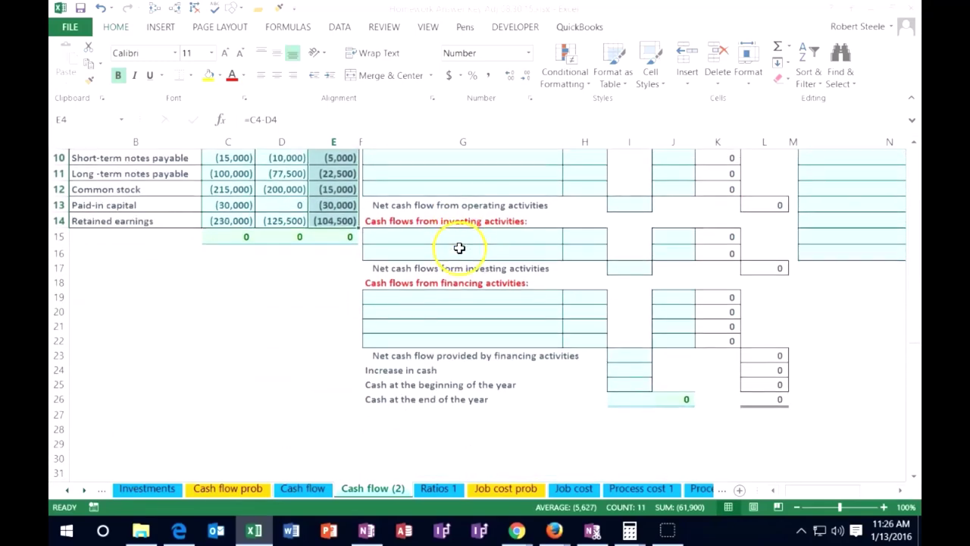
click(617, 369)
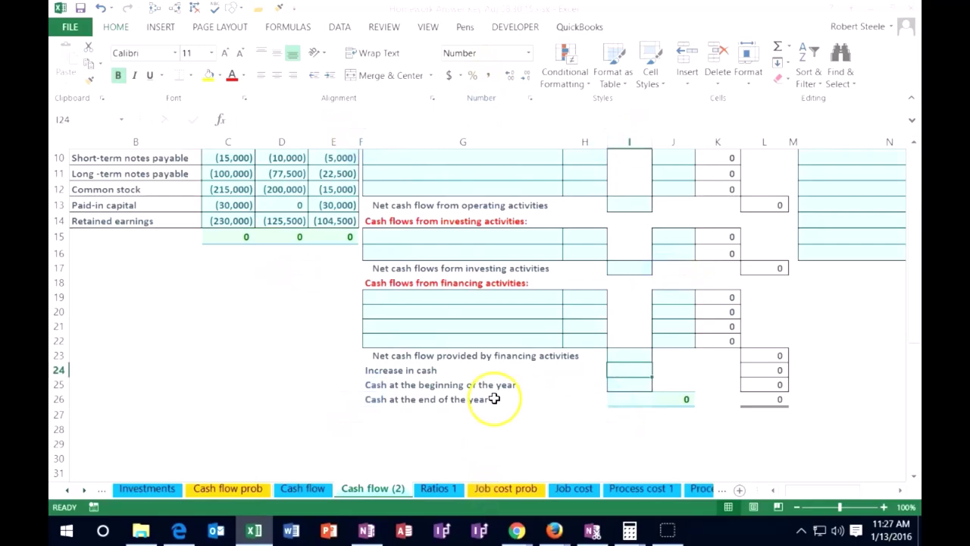
scroll(493, 397, up, 3)
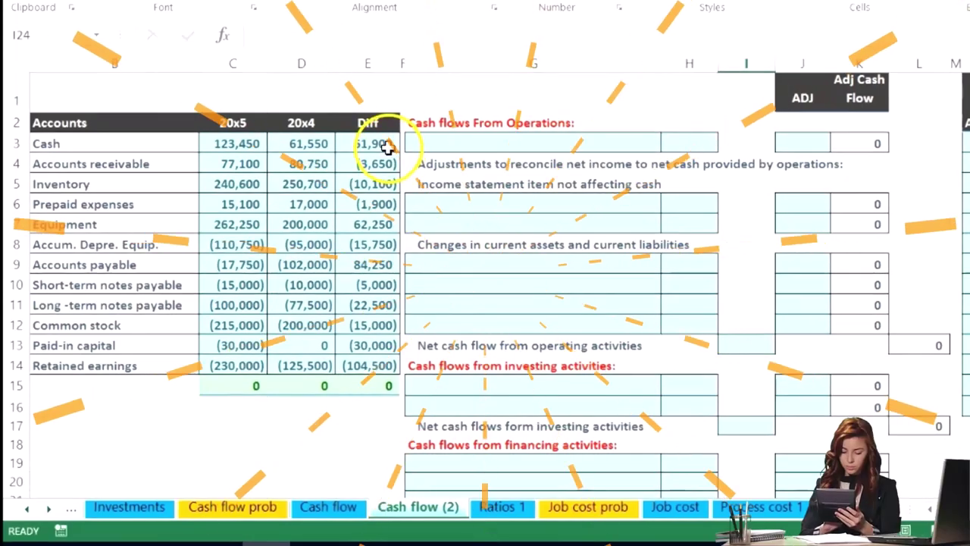
click(343, 205)
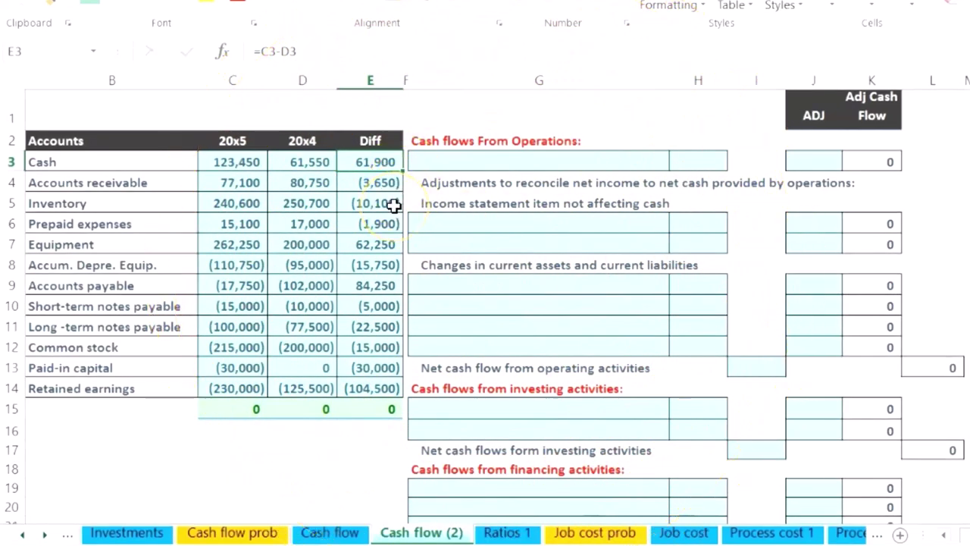
Label G3 under Cash flows From Operations as Net income and enter the negated Retained earnings difference, -E14, in H3.
click(429, 166)
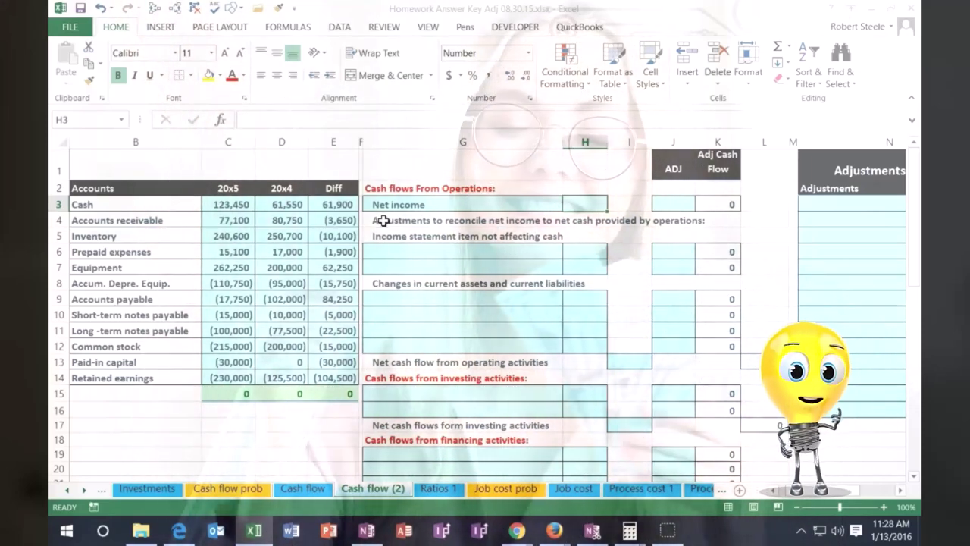
drag(192, 378, 329, 376)
click(345, 374)
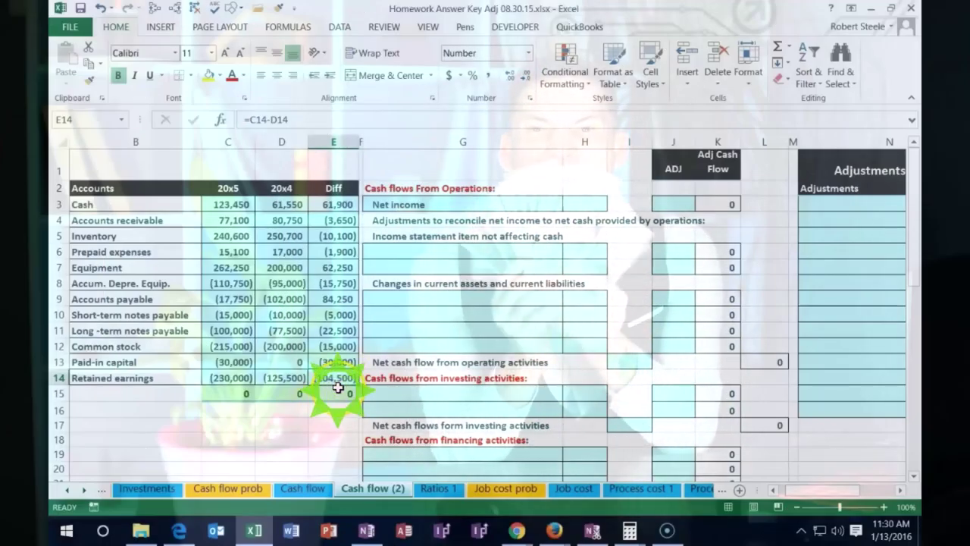
click(581, 204)
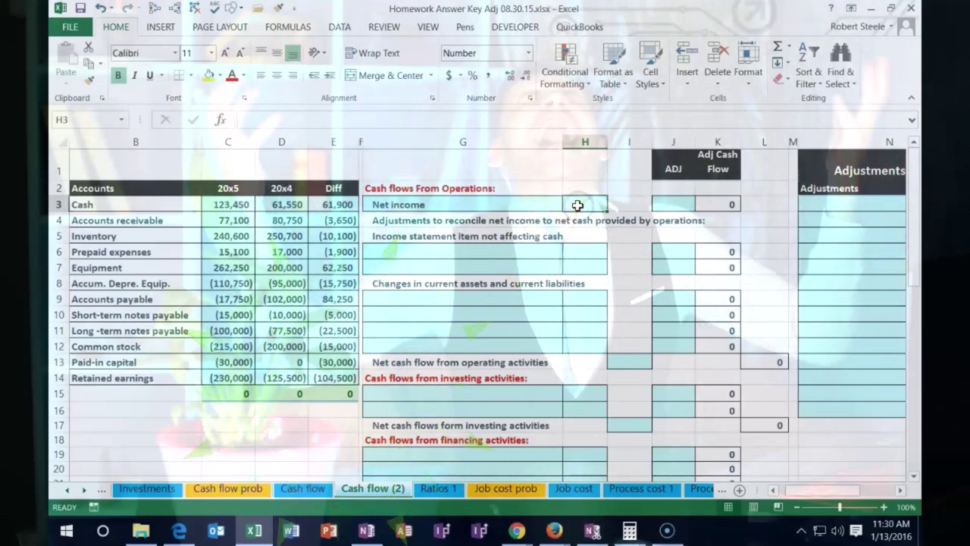
text(-)
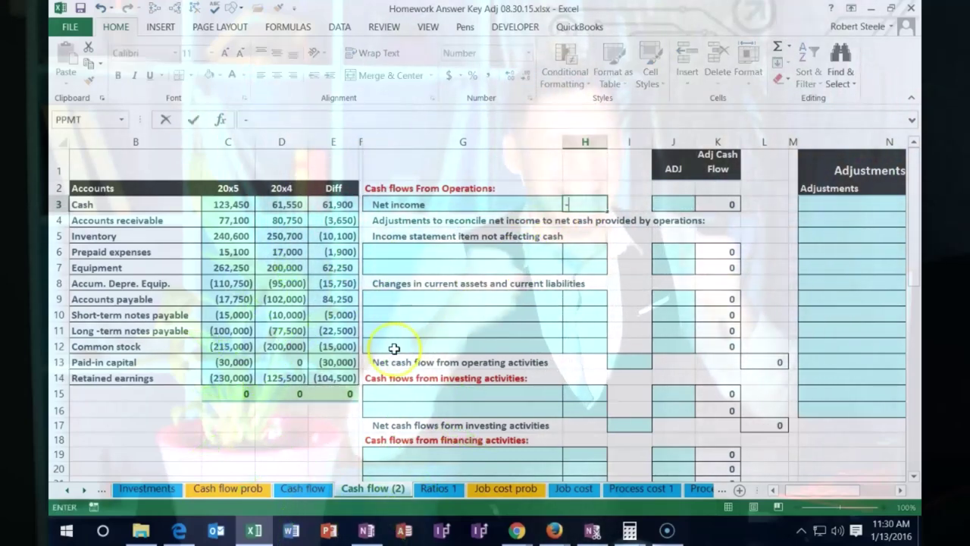
click(353, 376)
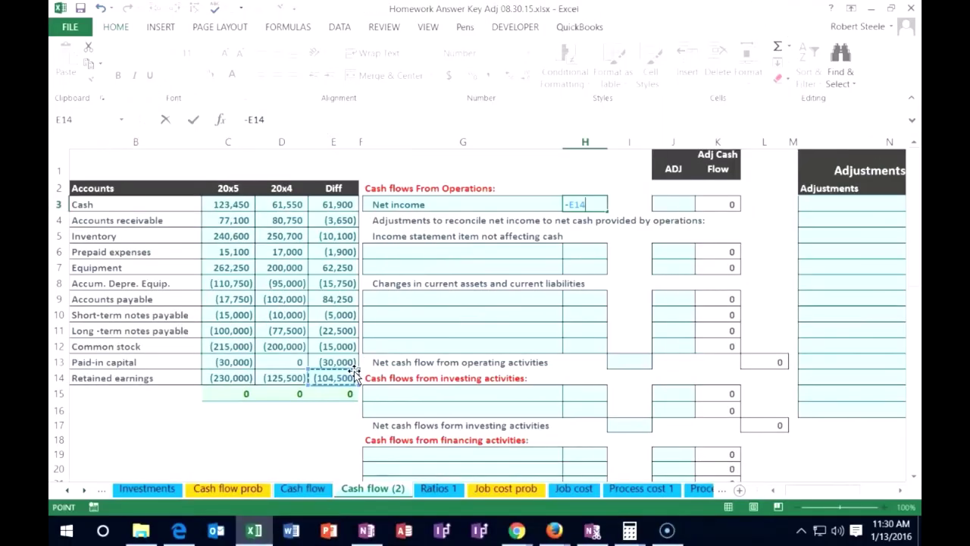